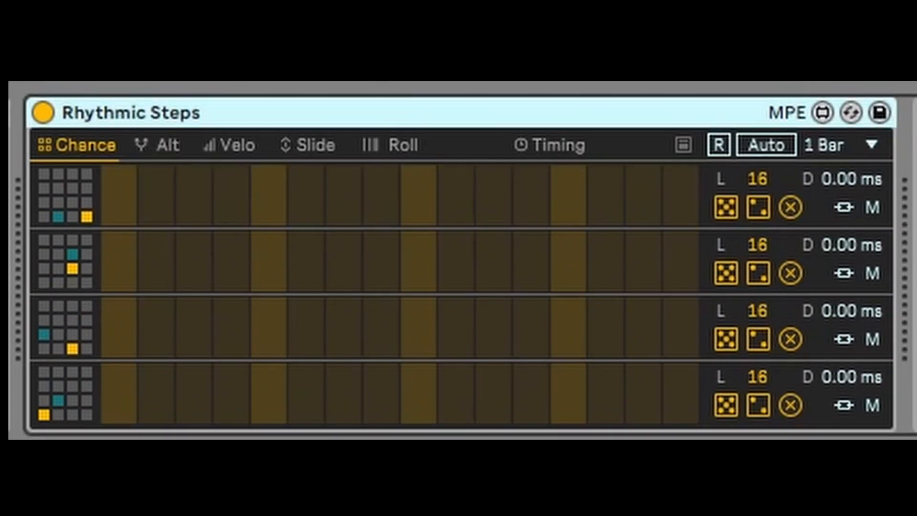
- View a higher range of drum pads, return to the pads holding the kit sounds, and audition the Bassdrum
click(915, 112)
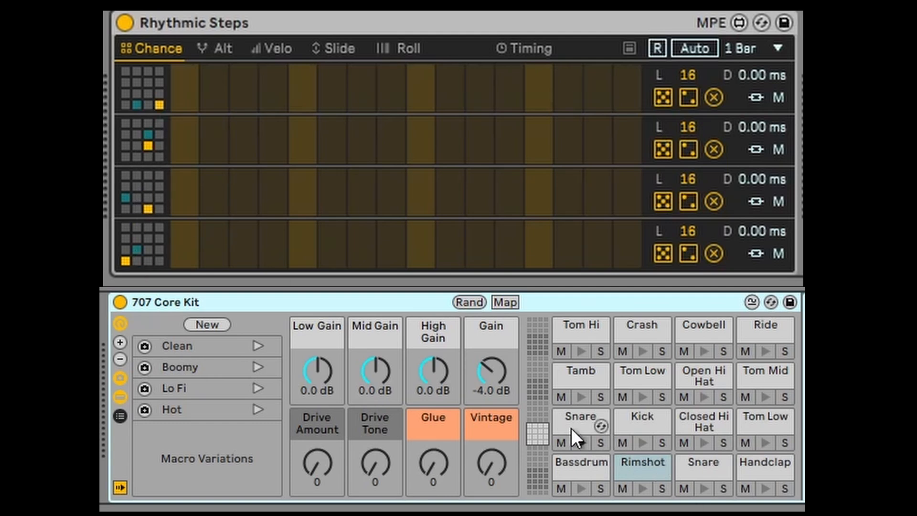
click(535, 411)
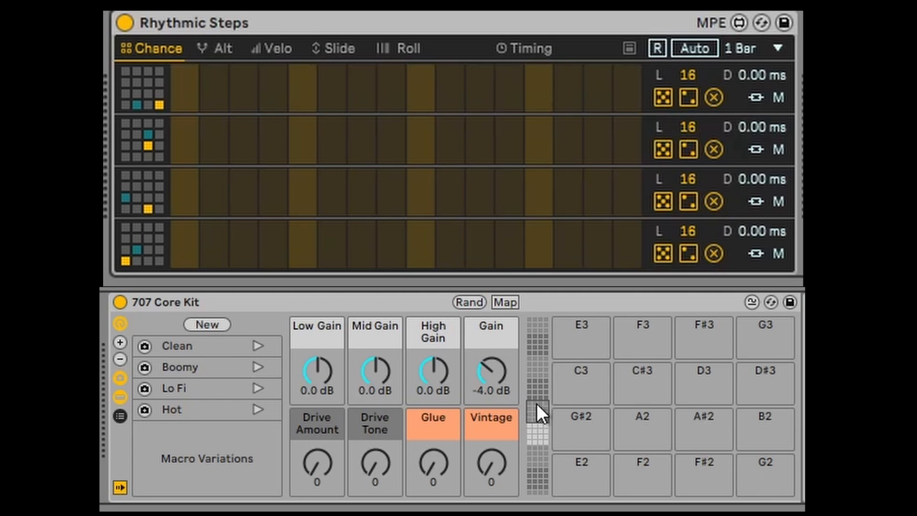
click(542, 436)
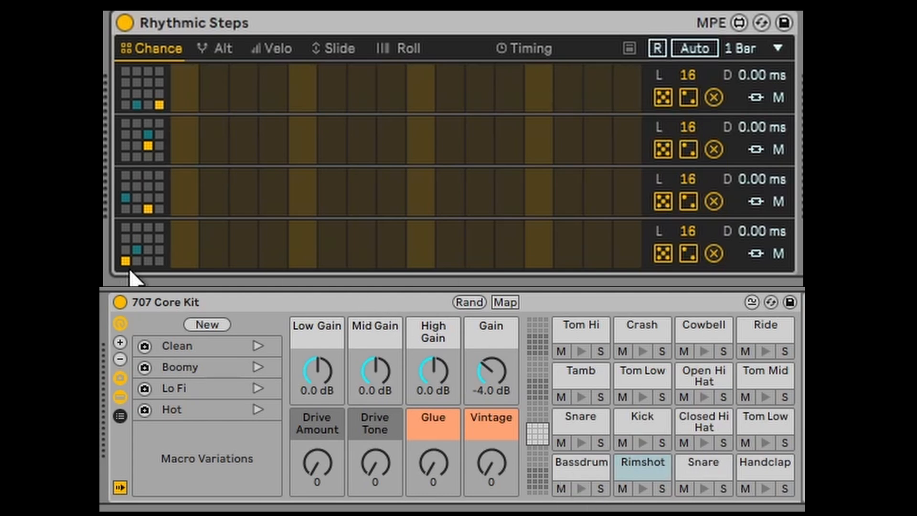
click(581, 491)
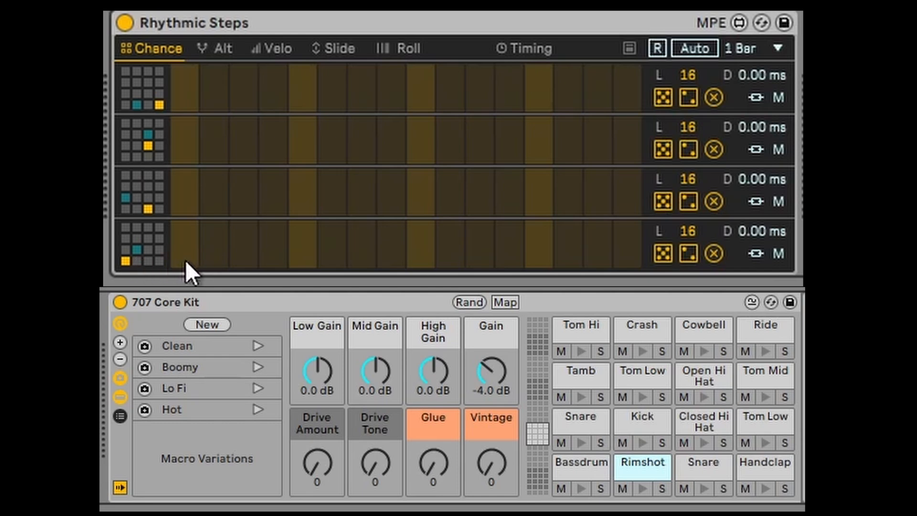
- Add partial-chance Bassdrum steps at positions 1, 5, 9 and 13 of the fourth lane and start playback
drag(190, 261, 191, 238)
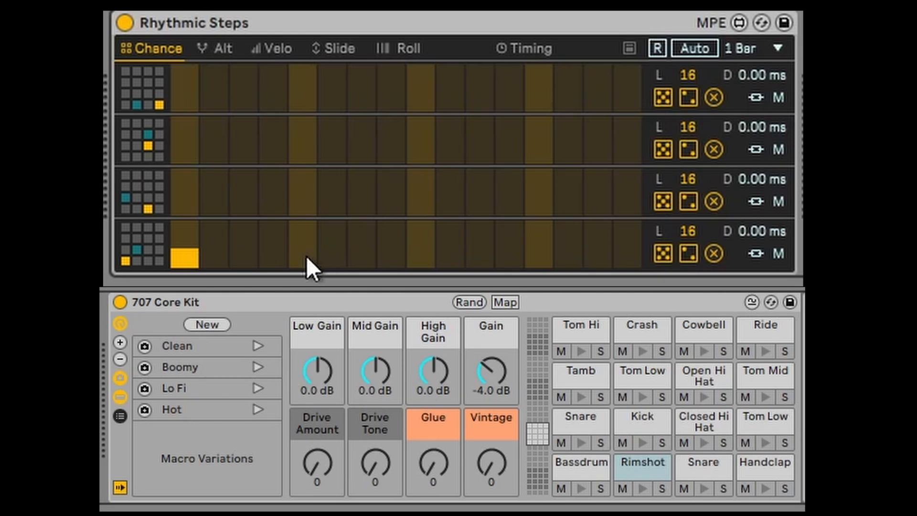
click(539, 252)
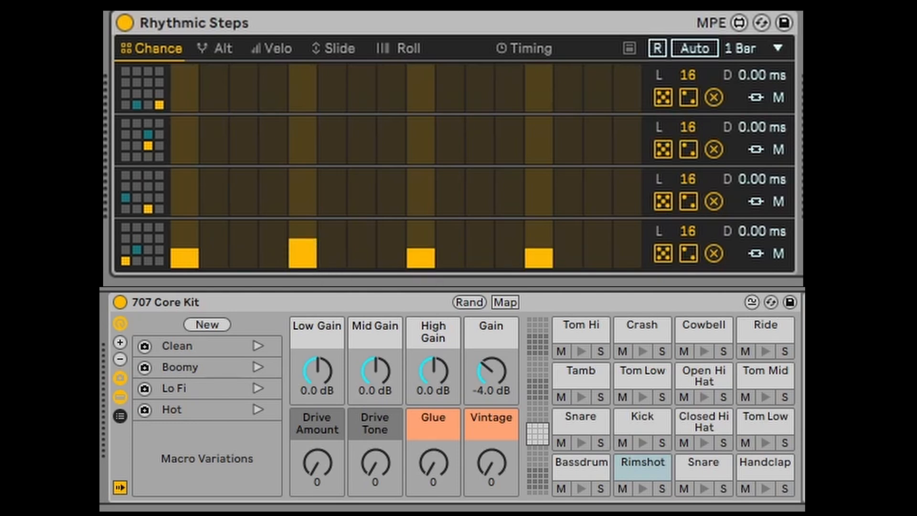
key(space)
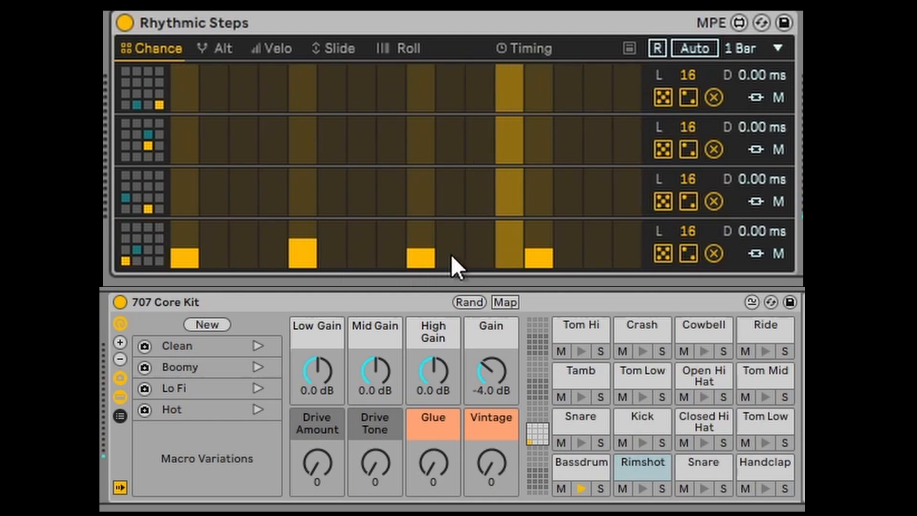
- Raise the fourth lane's steps 1, 5, 9 and 13 to full chance and add a low-chance step 14
drag(185, 259, 184, 146)
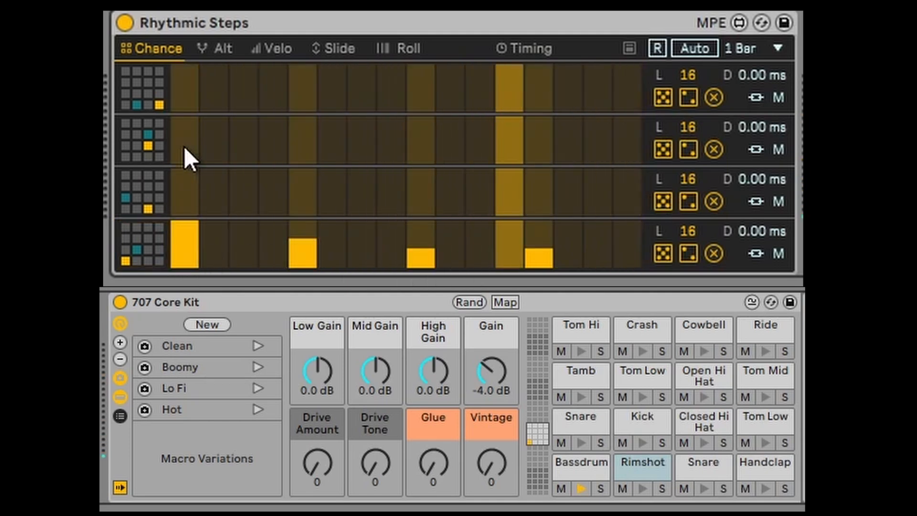
drag(303, 266, 311, 176)
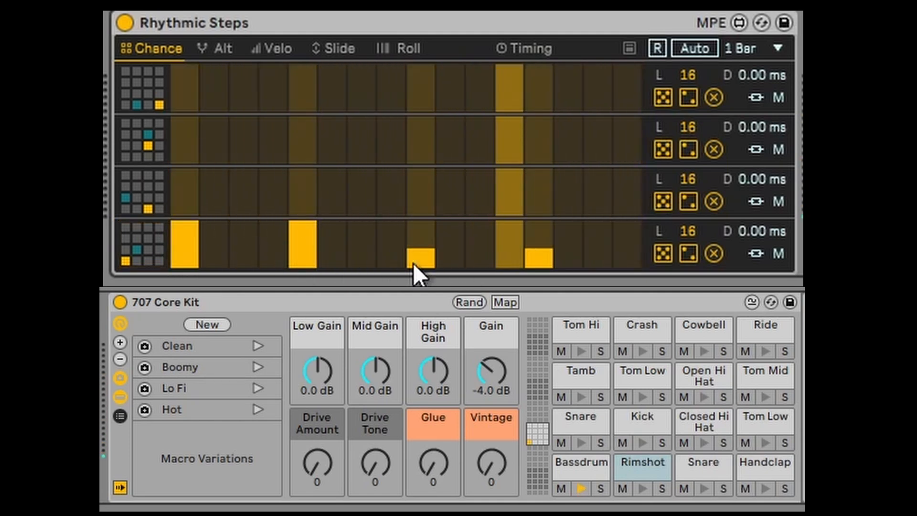
drag(415, 265, 433, 220)
drag(547, 261, 549, 211)
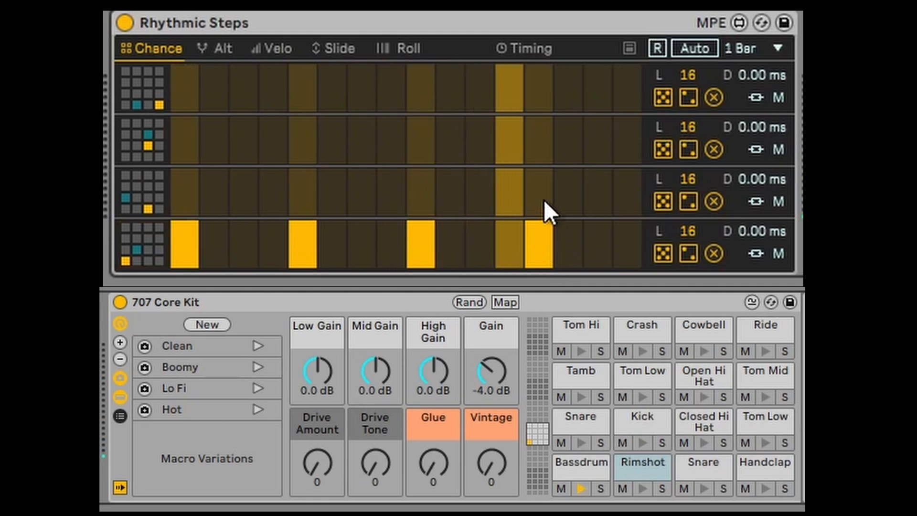
click(570, 256)
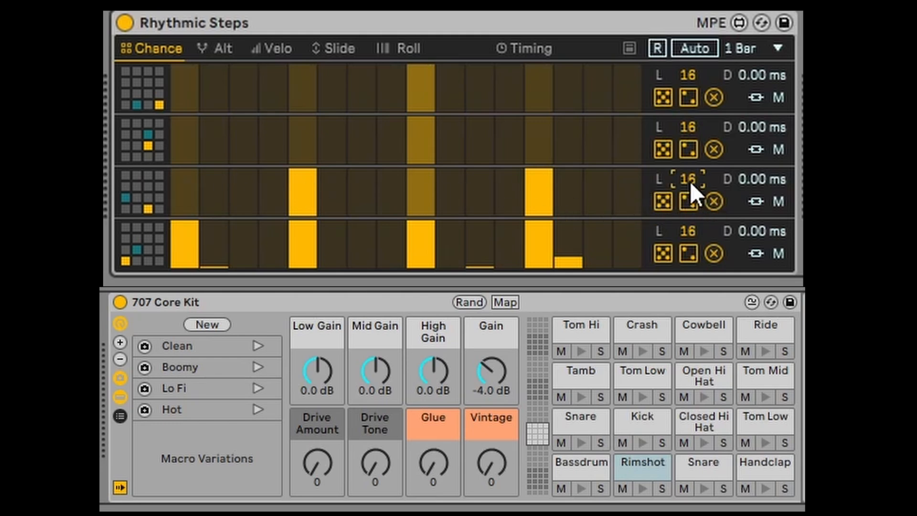
- Try a Chance pattern length of 8 on the third lane and reset it to 16
drag(690, 181, 689, 195)
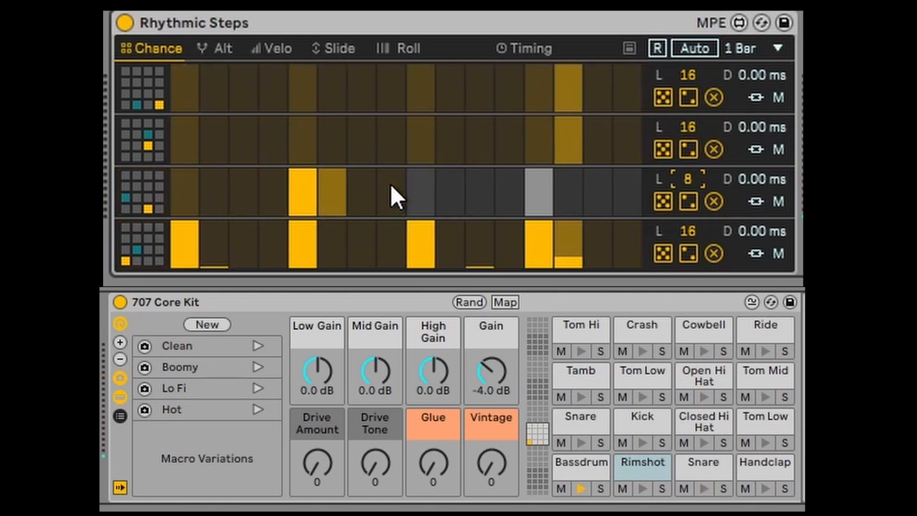
double_click(696, 186)
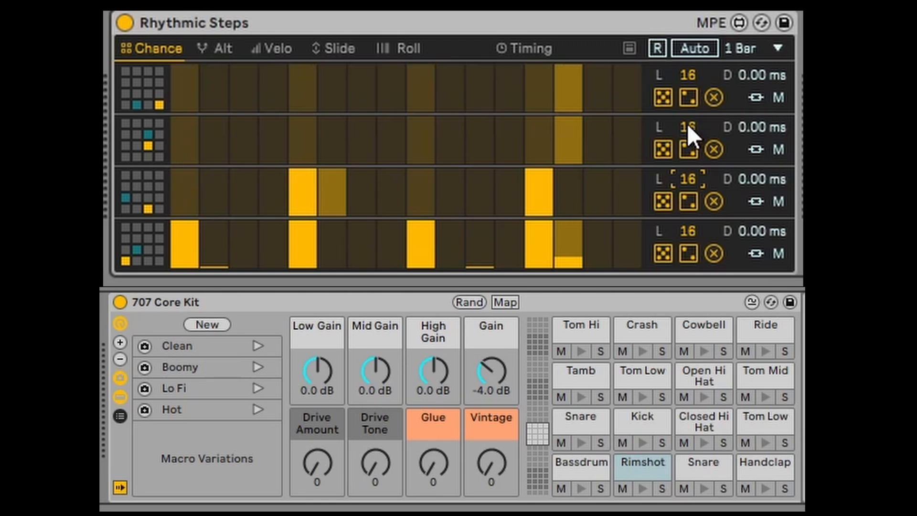
- Randomize the Chance pattern of the second lane several times
click(662, 146)
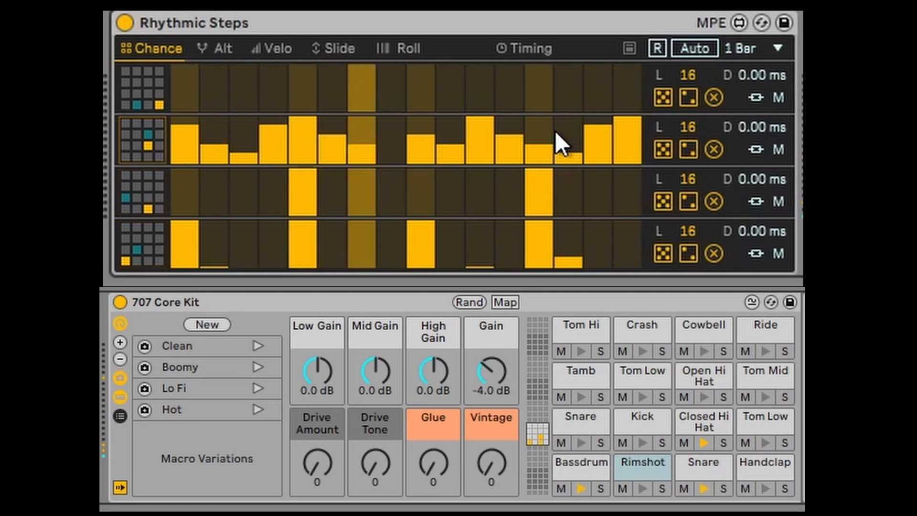
click(665, 152)
click(665, 152)
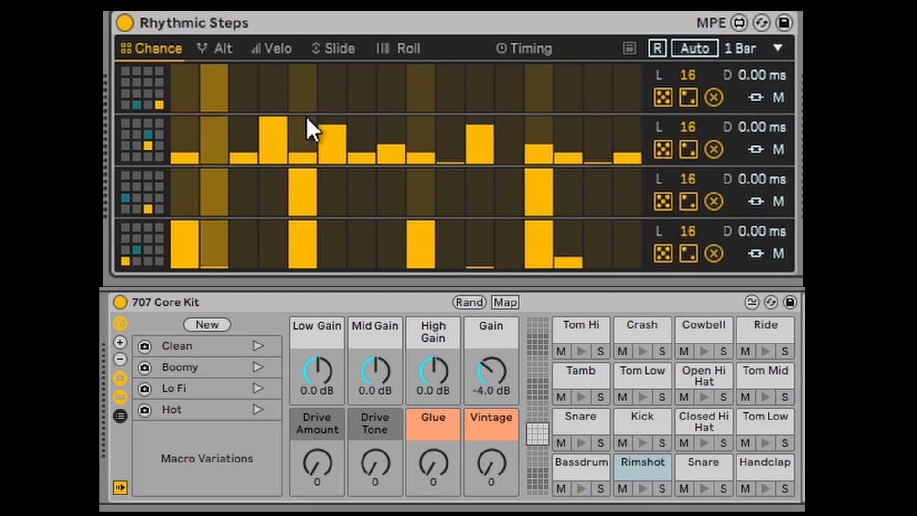
- Give the first lane full chance at steps 5 and 13 and low chance at 9 and 15; raise the second lane's step 9 fully
click(307, 90)
drag(421, 128, 440, 85)
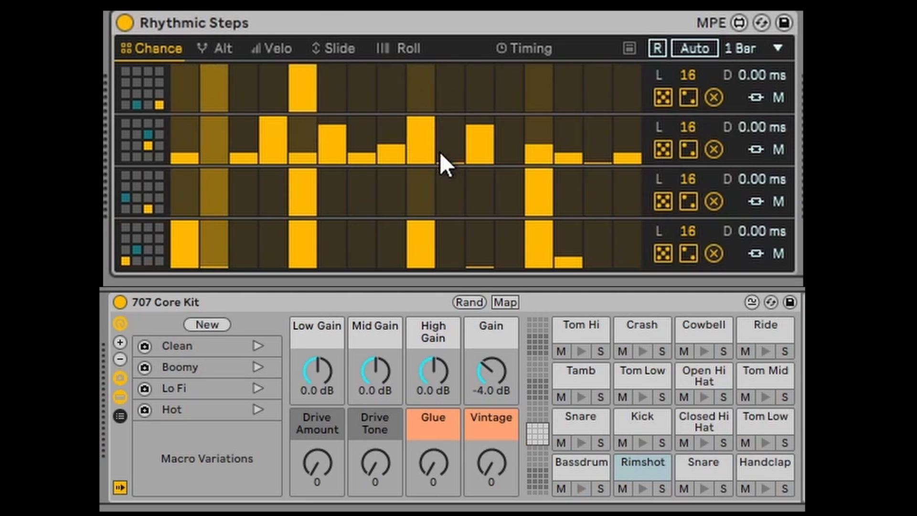
click(420, 93)
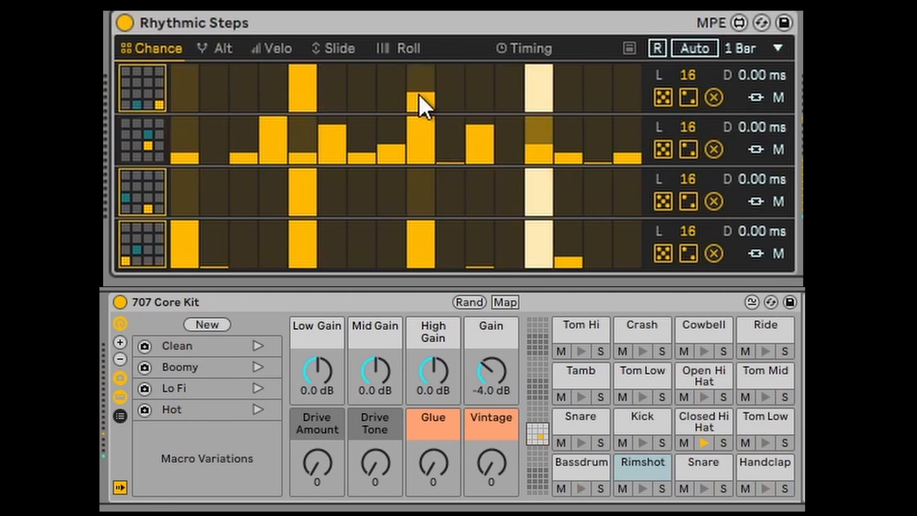
drag(419, 93, 414, 105)
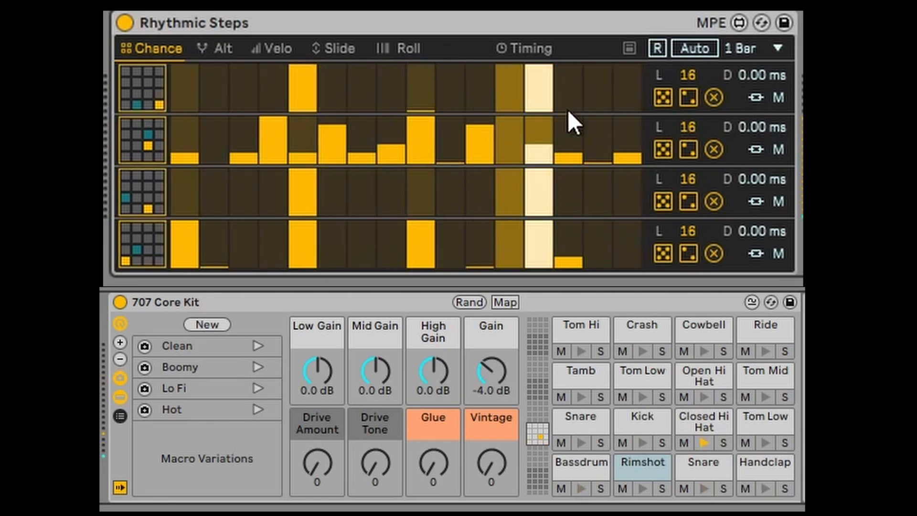
click(604, 101)
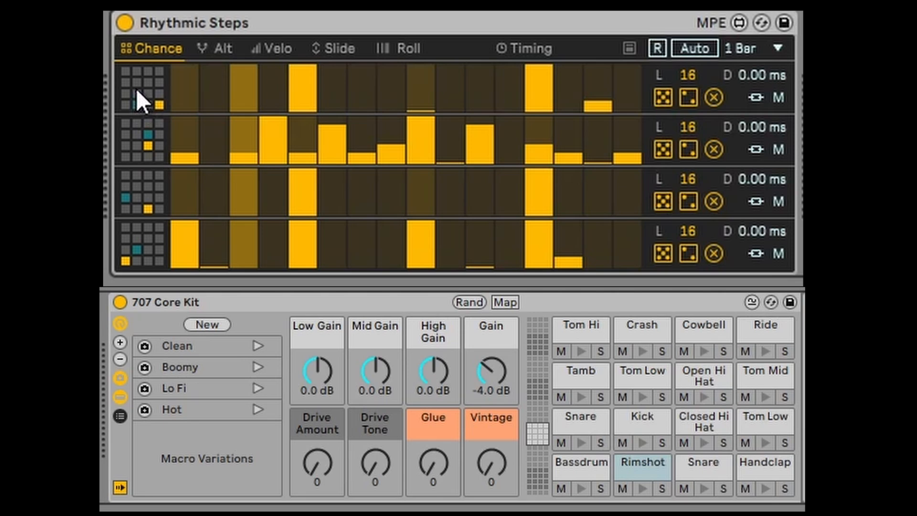
- Randomize the first lane's Alt pattern and lower its values at steps 1 and 2
click(222, 48)
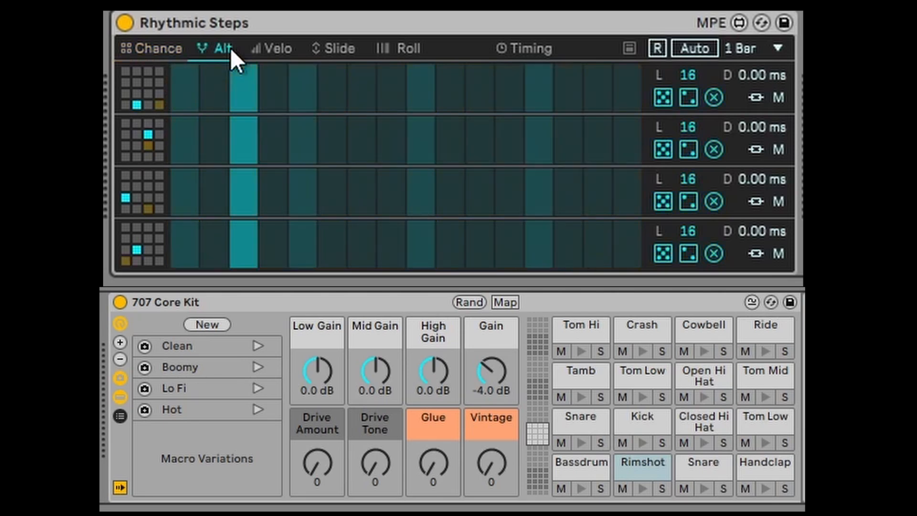
click(669, 103)
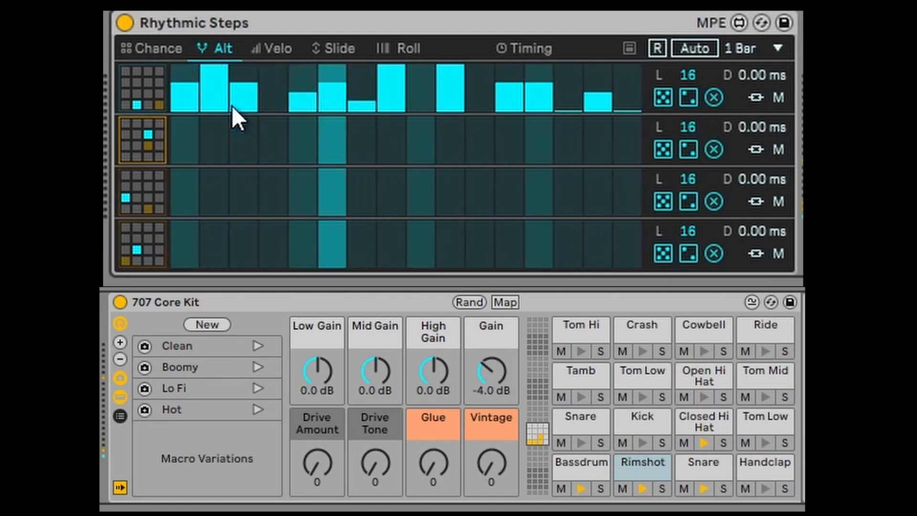
click(217, 94)
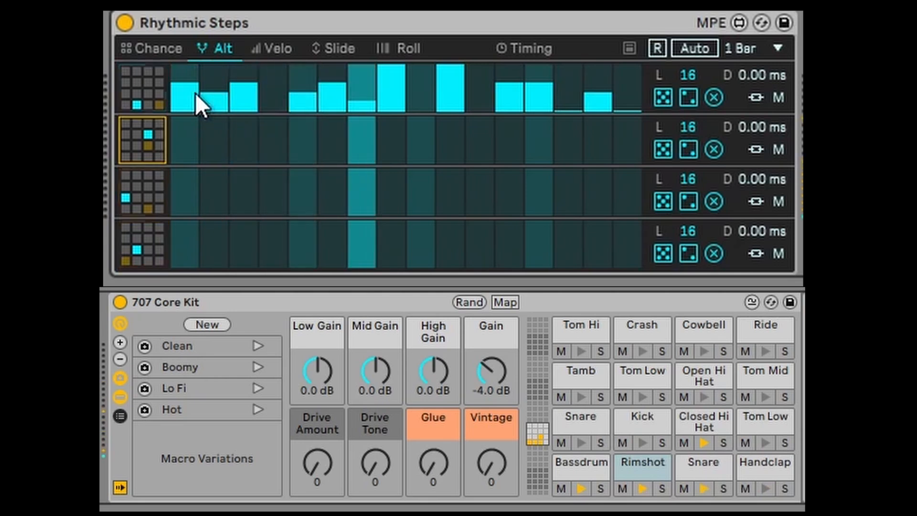
click(196, 96)
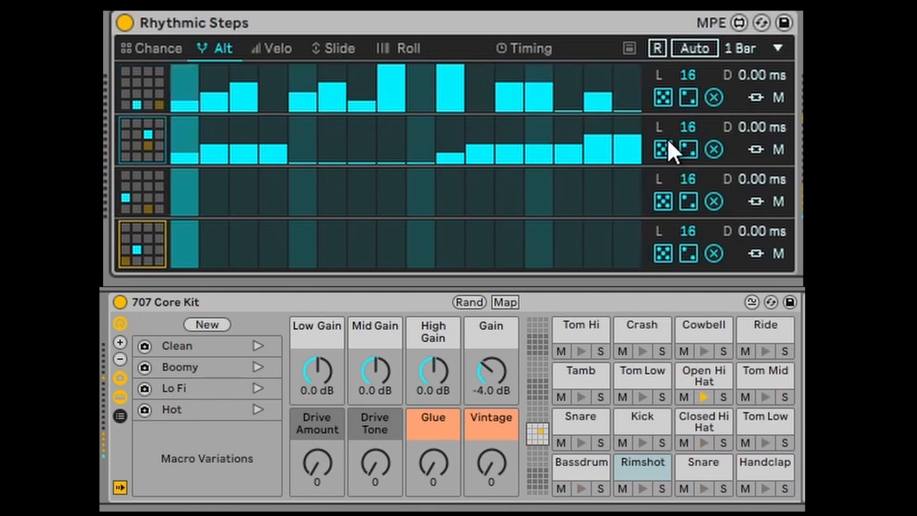
- Lower the second lane's Alt values in its early and late steps and set its Alt pattern length to 5
mouse_move(638, 141)
mouse_down()
mouse_move(597, 156)
mouse_move(514, 152)
mouse_up()
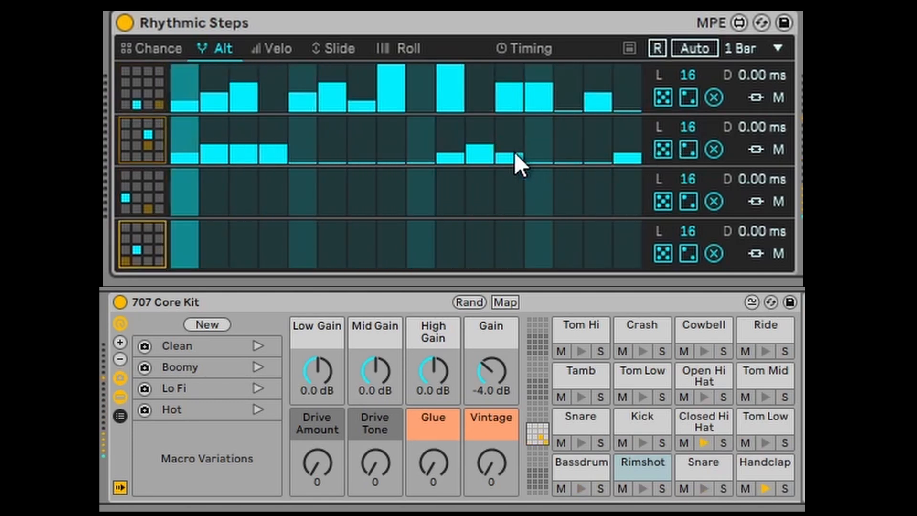
mouse_move(254, 157)
mouse_down()
mouse_move(219, 153)
mouse_move(285, 145)
mouse_move(276, 154)
mouse_up()
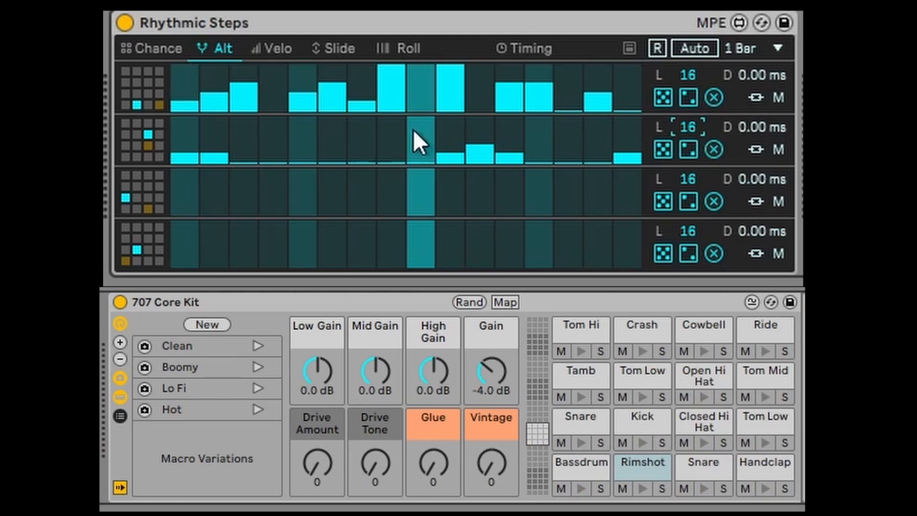
text(5)
key(Return)
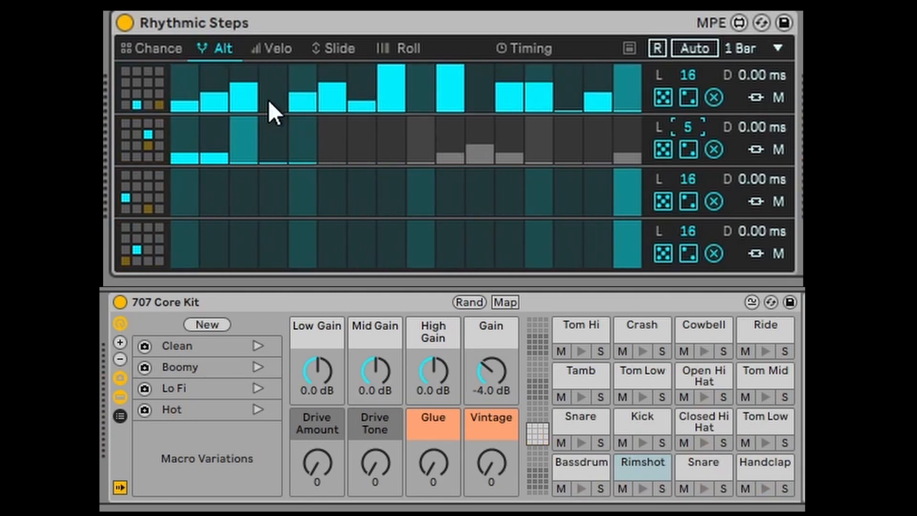
- Randomize the Velo patterns of the second and first lanes
click(282, 51)
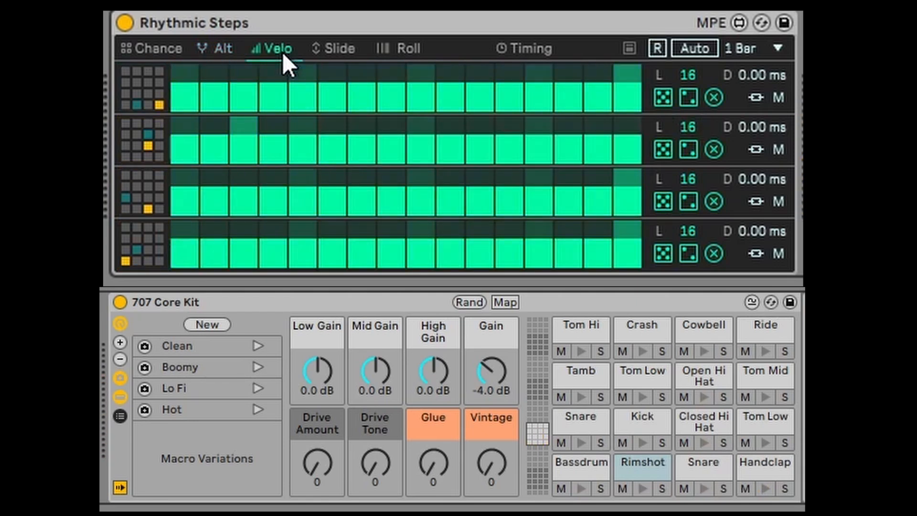
click(662, 151)
click(662, 95)
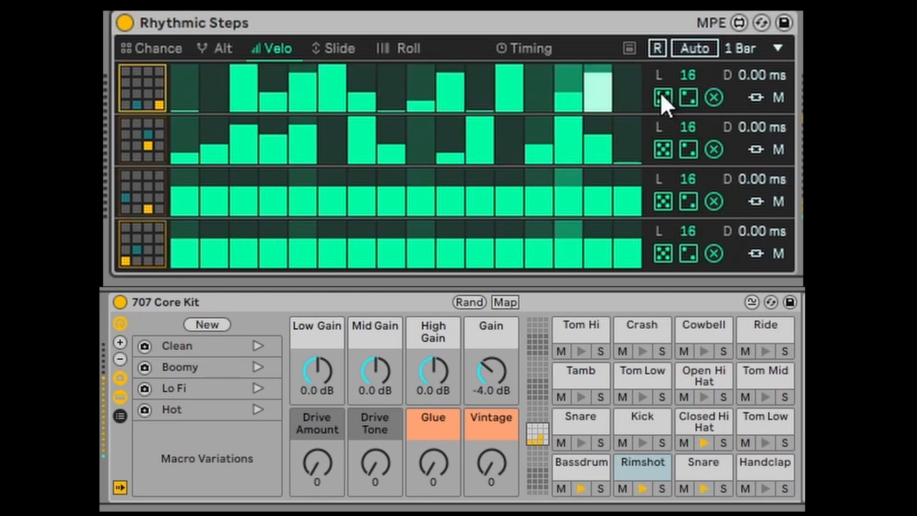
- Reduce the velocities of steps 3, 6, 12 and 15 in the first lane
click(523, 91)
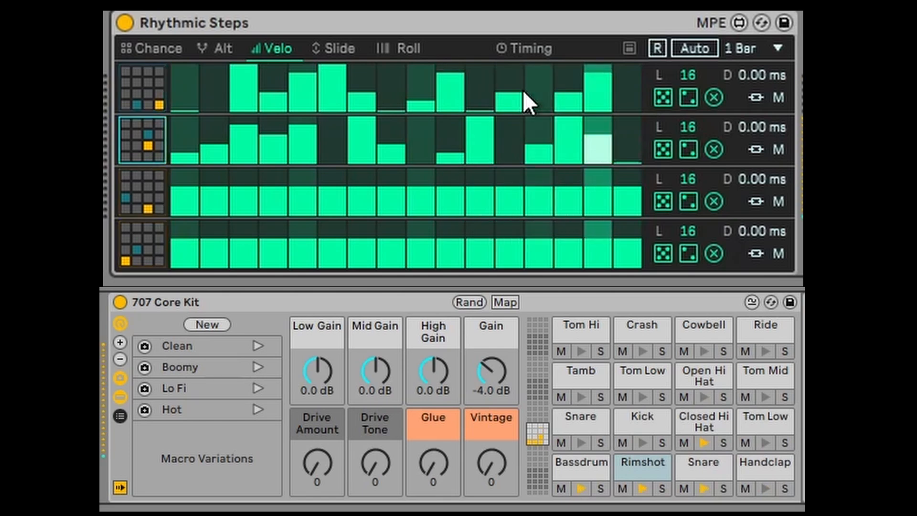
click(241, 85)
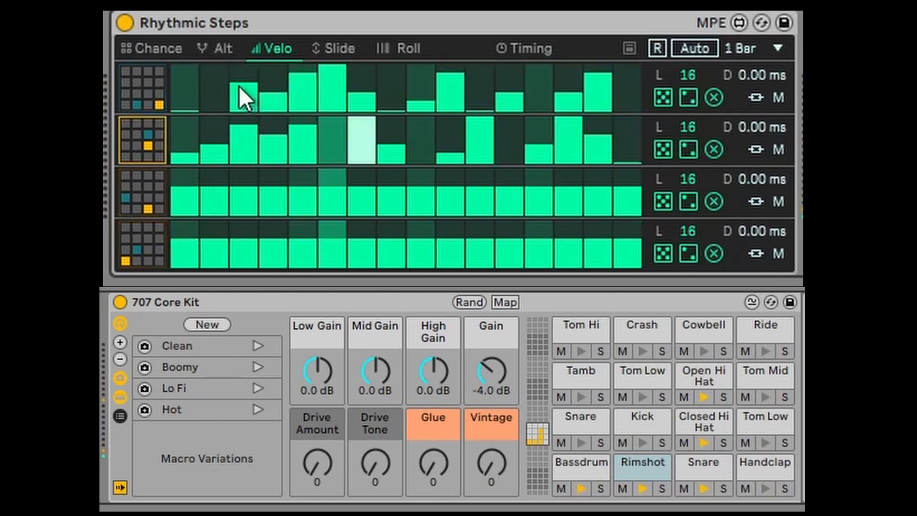
click(611, 88)
click(337, 98)
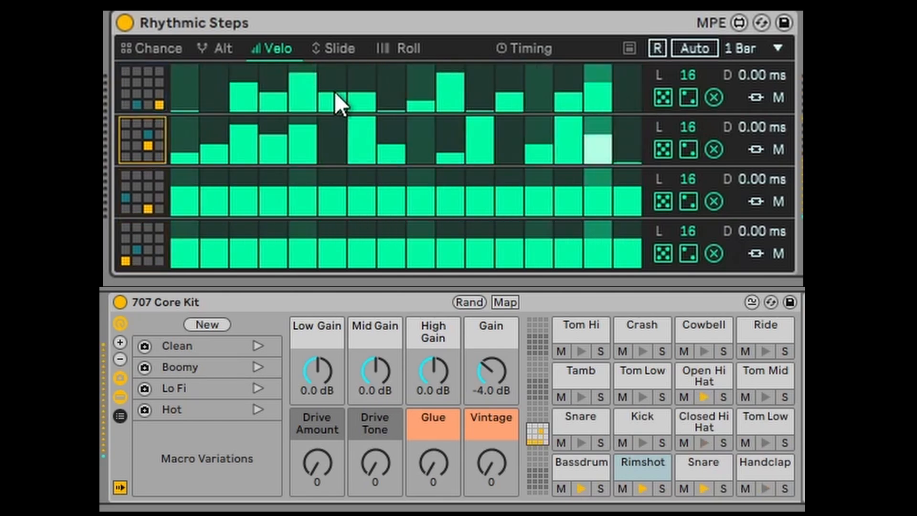
- Reduce the velocities of steps 3, 7, 11 and 14 in the second lane
click(361, 144)
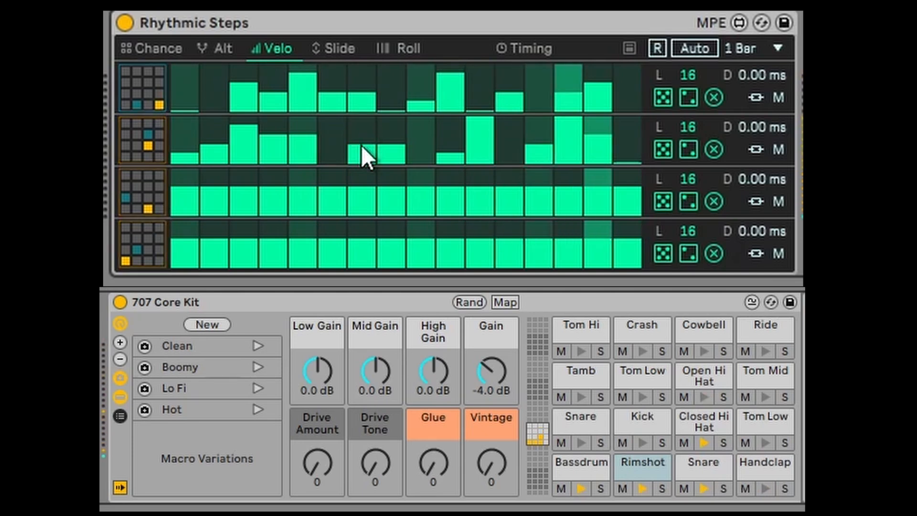
click(481, 135)
click(241, 144)
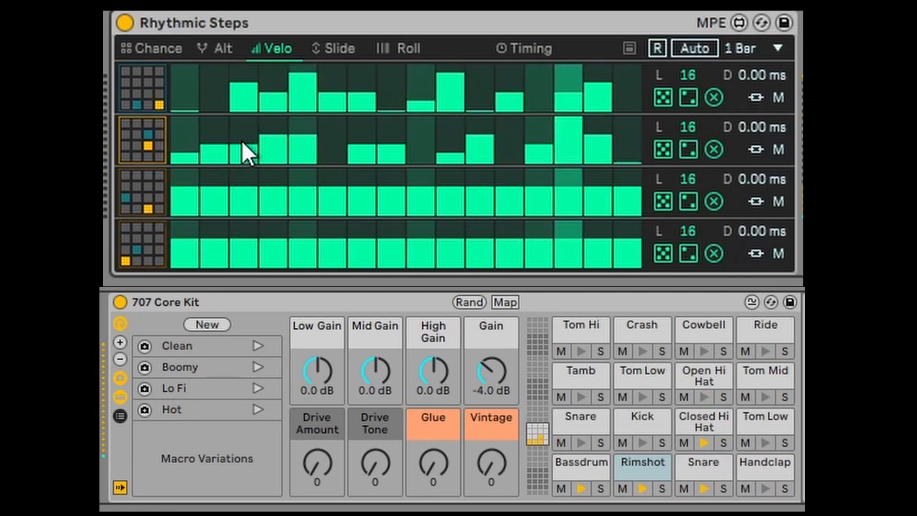
click(574, 132)
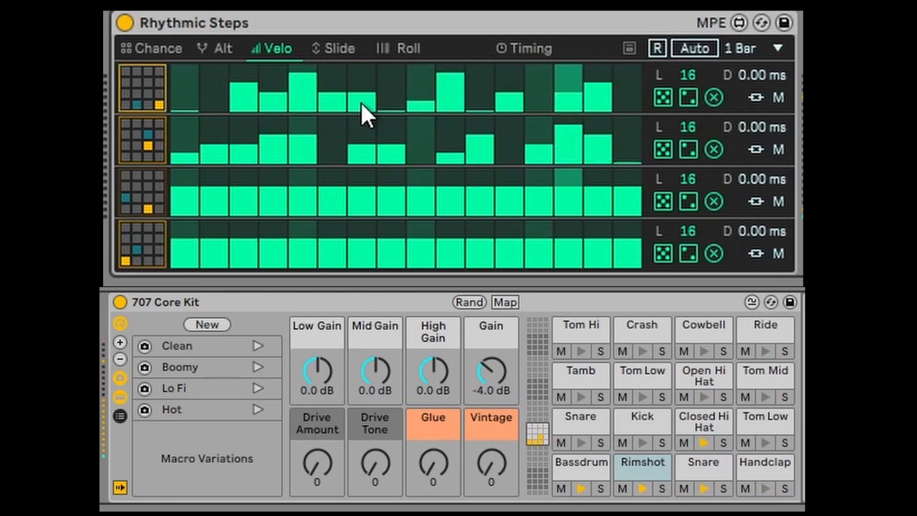
- Draw Roll values in steps 14 to 16 of the first lane and across the fourth lane, and set the roll rate to 1/8
click(337, 48)
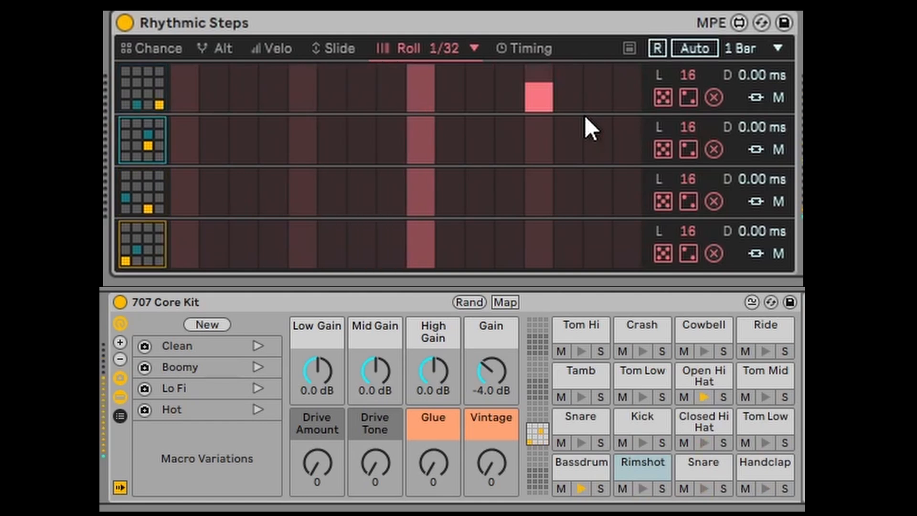
drag(581, 101, 635, 94)
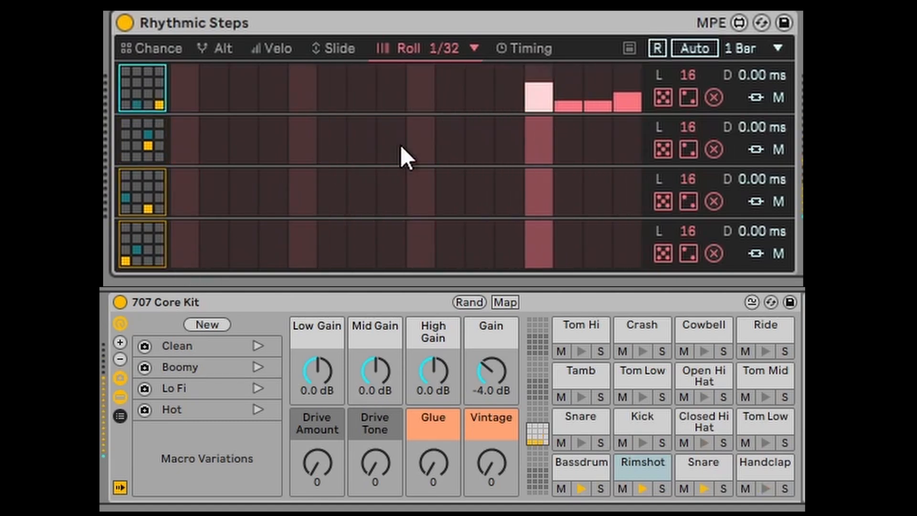
mouse_move(179, 254)
mouse_down()
mouse_move(300, 267)
mouse_move(637, 256)
mouse_up()
drag(271, 256, 256, 259)
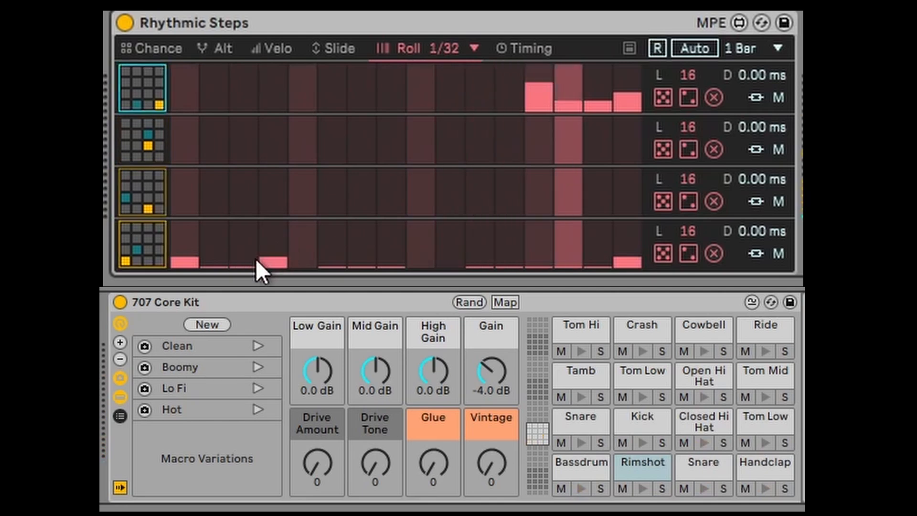
click(474, 49)
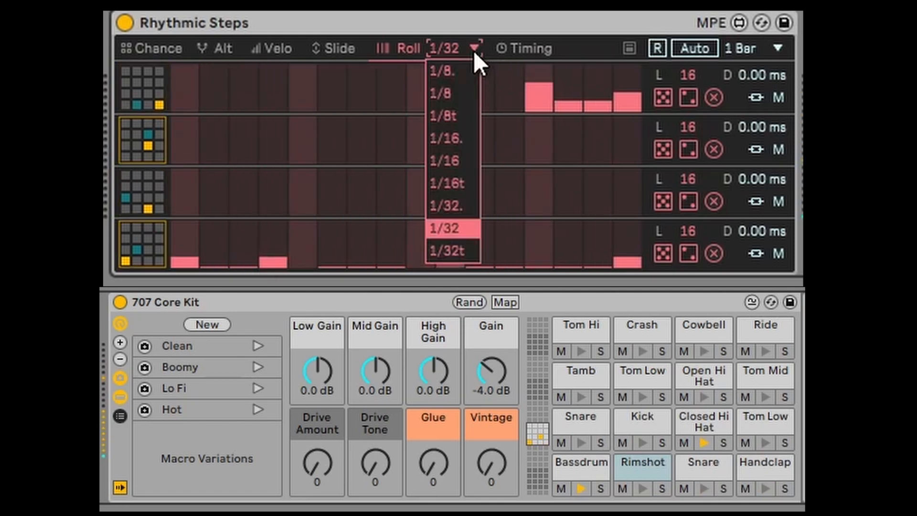
click(452, 91)
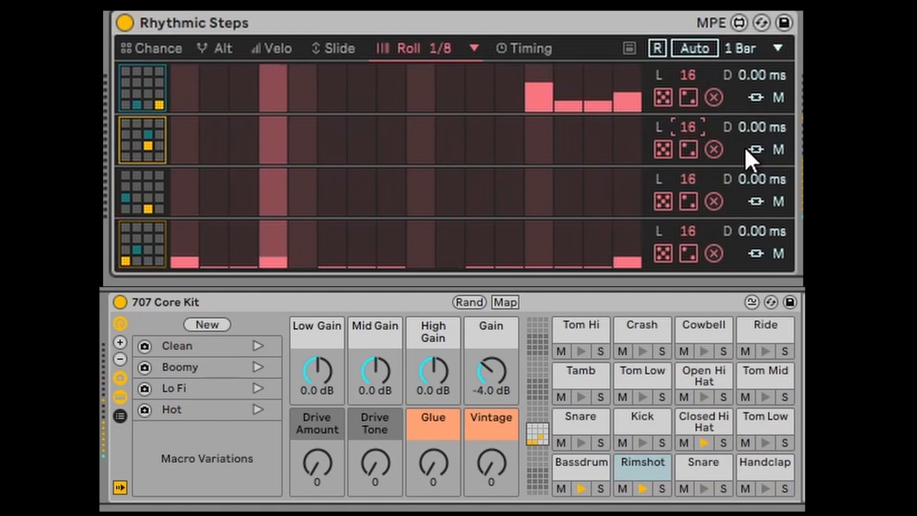
- Set the Roll pattern lengths of the second and third lanes to 7 and 5, and enable automatic reset every 2 bars
drag(687, 130, 686, 230)
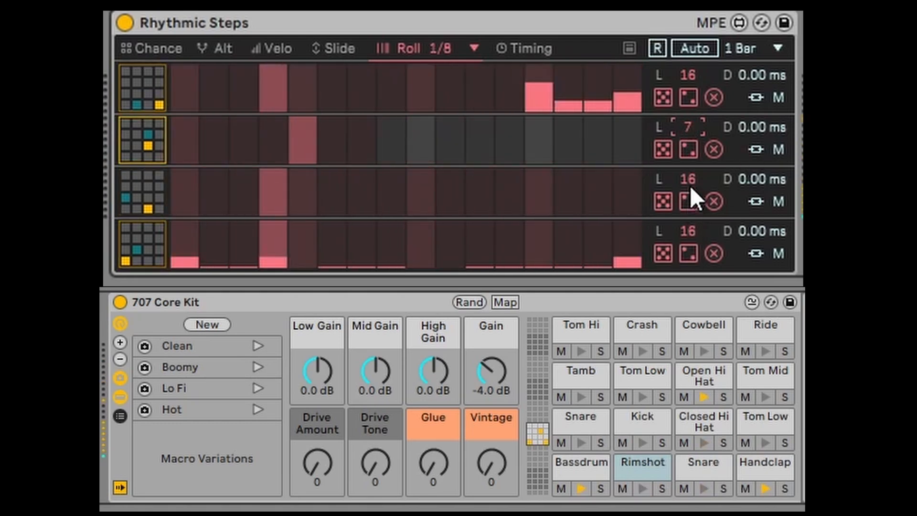
drag(696, 182, 695, 300)
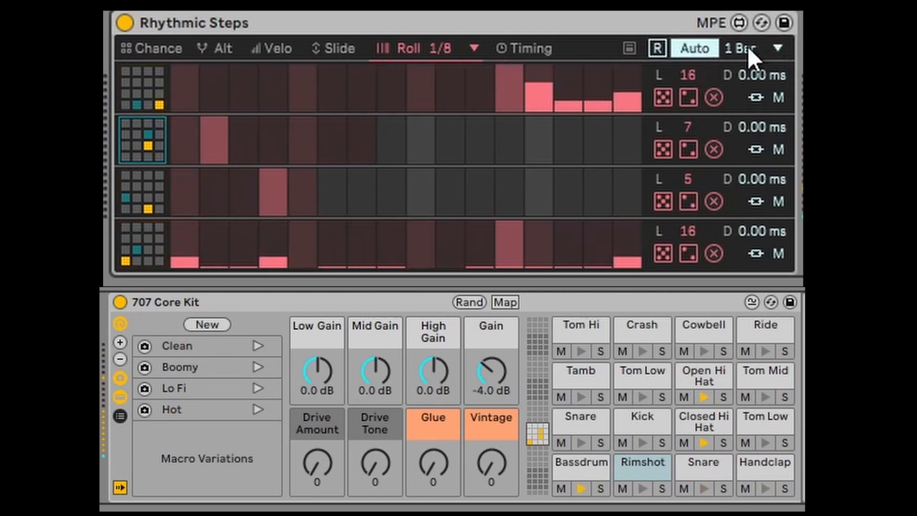
click(767, 46)
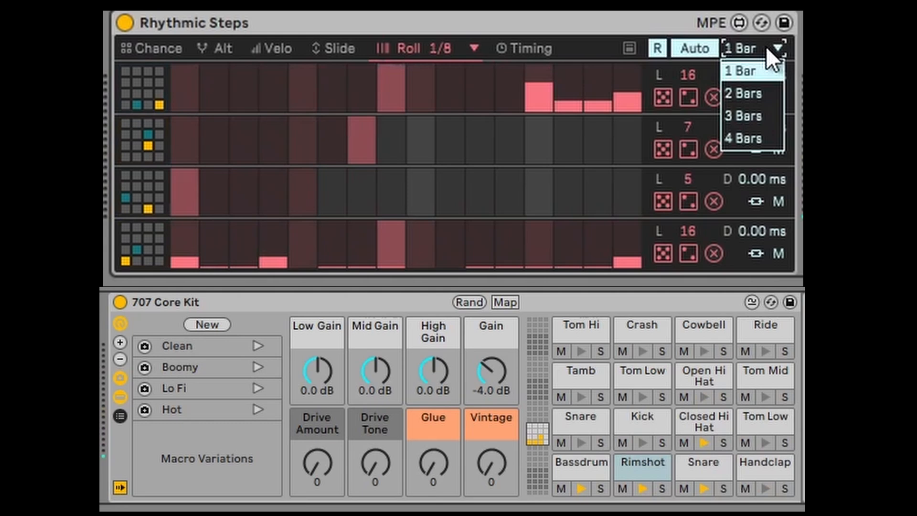
click(766, 95)
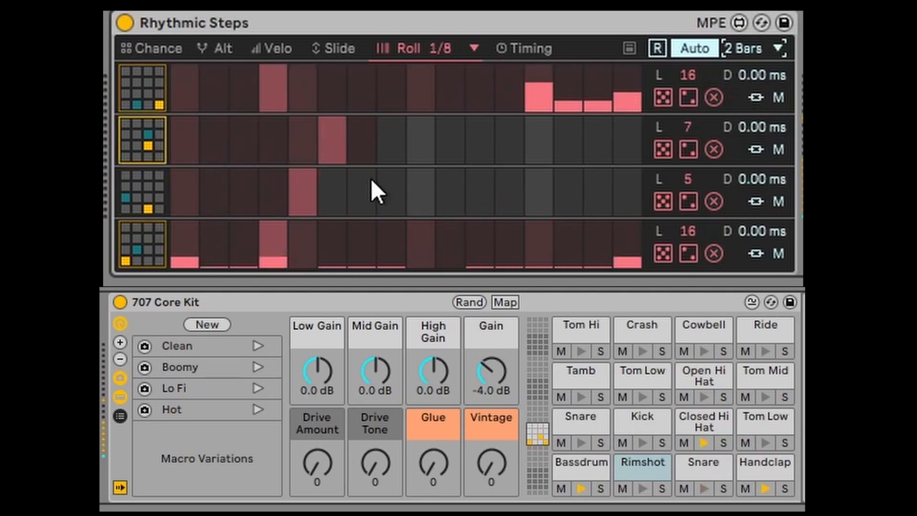
- Delay the third lane by 3.15 ms and isolate it by muting the other three lanes
click(157, 48)
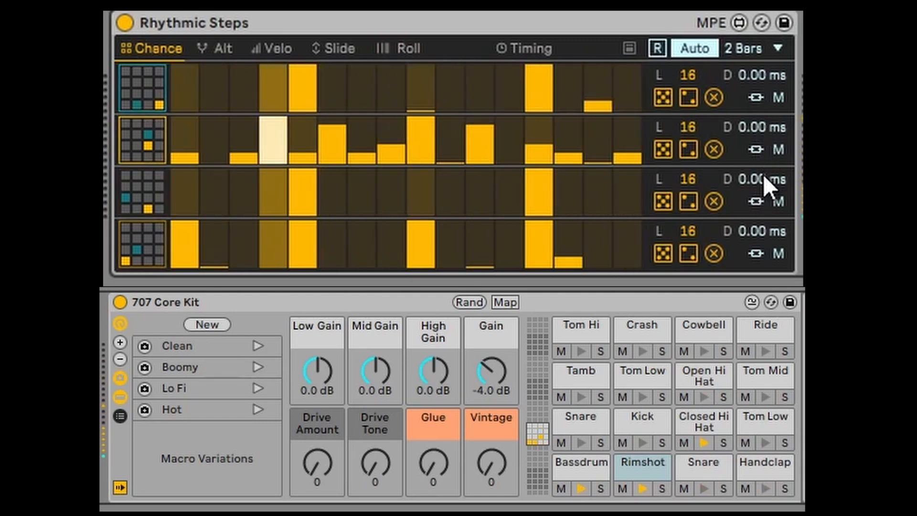
drag(764, 179, 761, 159)
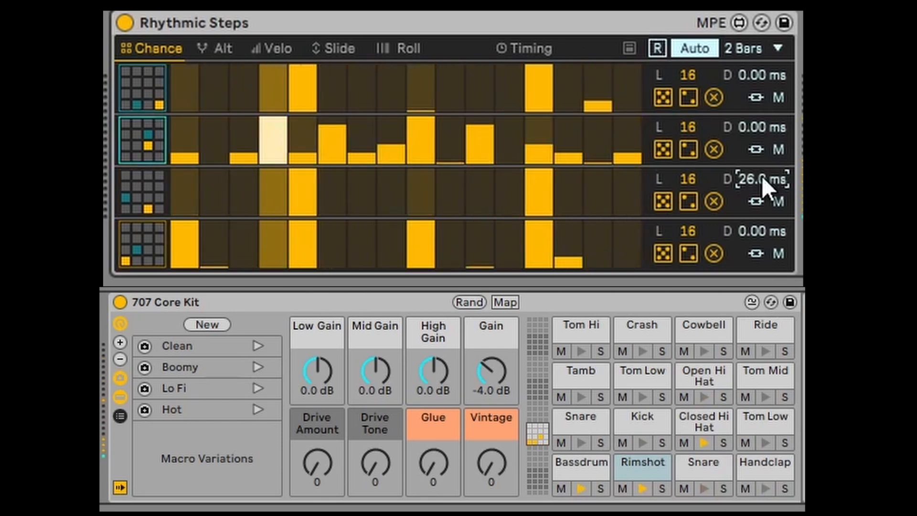
click(780, 201)
click(779, 149)
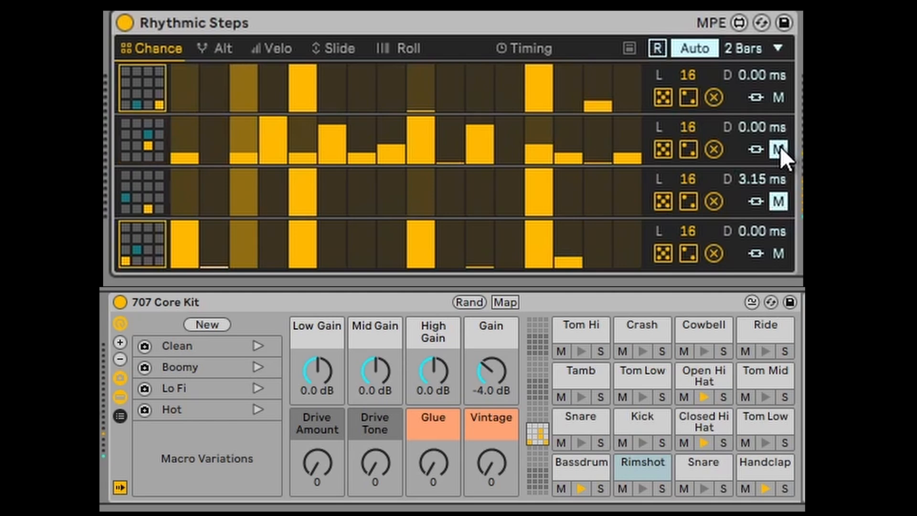
click(778, 97)
click(779, 253)
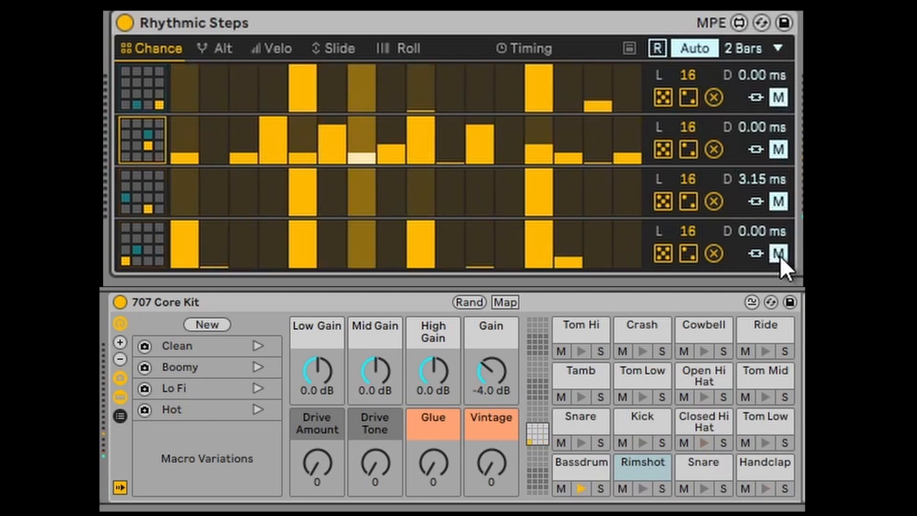
click(778, 201)
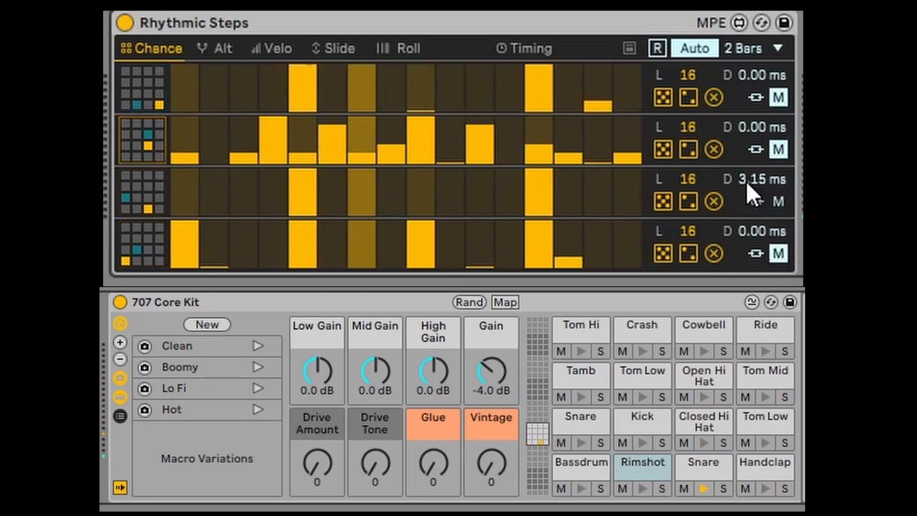
- Reset the third lane's delay to 0.00 ms and unmute the other three lanes
mouse_move(750, 180)
mouse_down()
mouse_move(750, 152)
mouse_move(750, 185)
mouse_up()
click(776, 254)
click(774, 150)
click(777, 97)
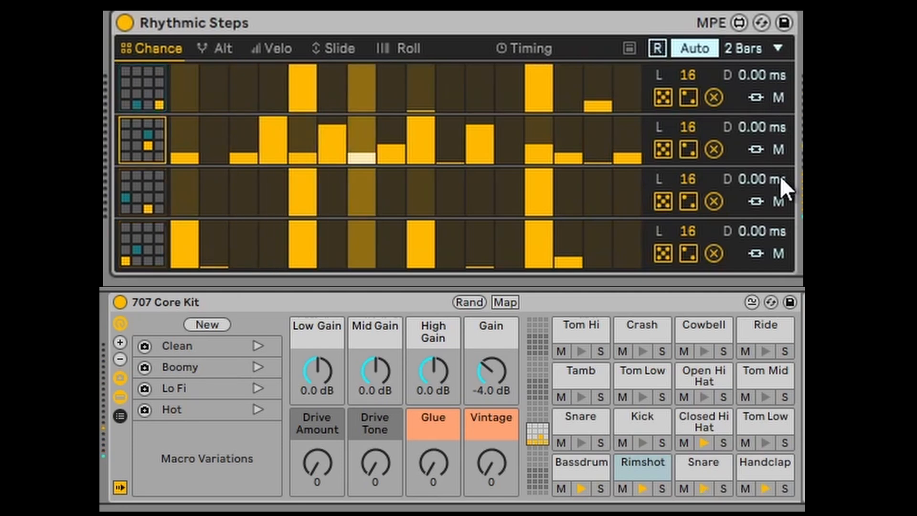
- Set the Time Shuffling offsets of steps 2, 3 and 4 to -15.0 %, -16.5 % and -7.87 %, keeping step 1 at 0.00 %
drag(688, 179, 688, 200)
click(545, 48)
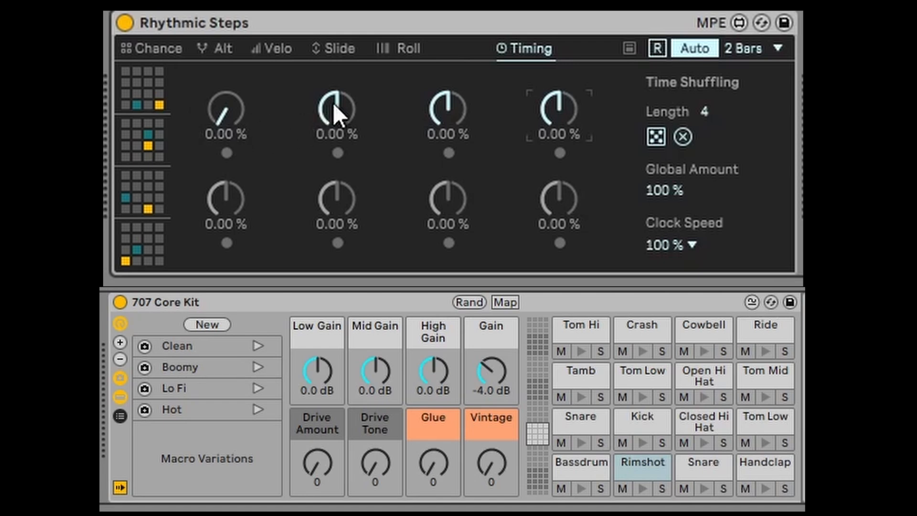
drag(334, 102, 334, 97)
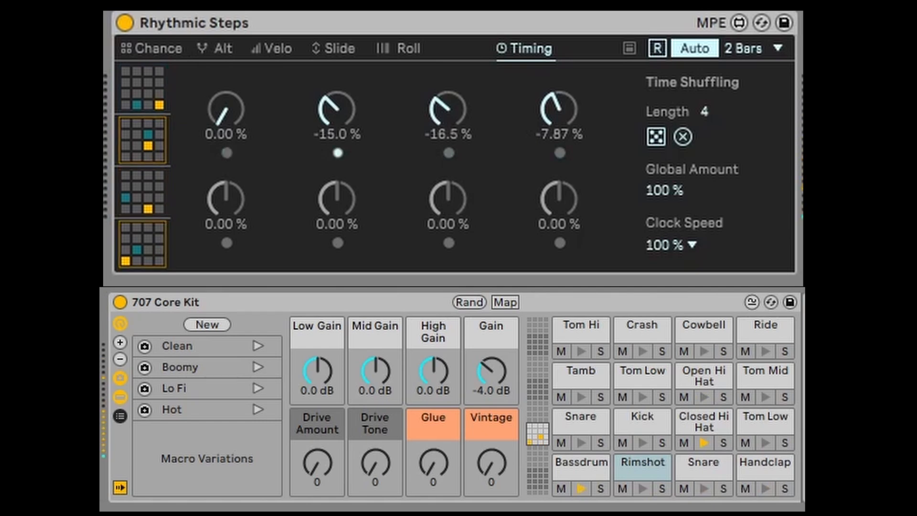
drag(242, 111, 242, 108)
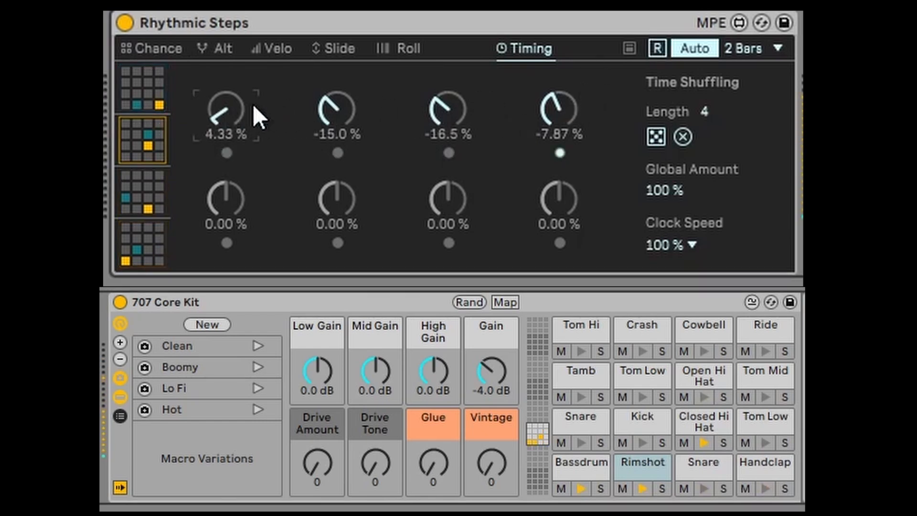
- Set the Time Shuffling length to 8 and offset steps 6 and 7 by -5.51 % and -7.09 %
click(703, 113)
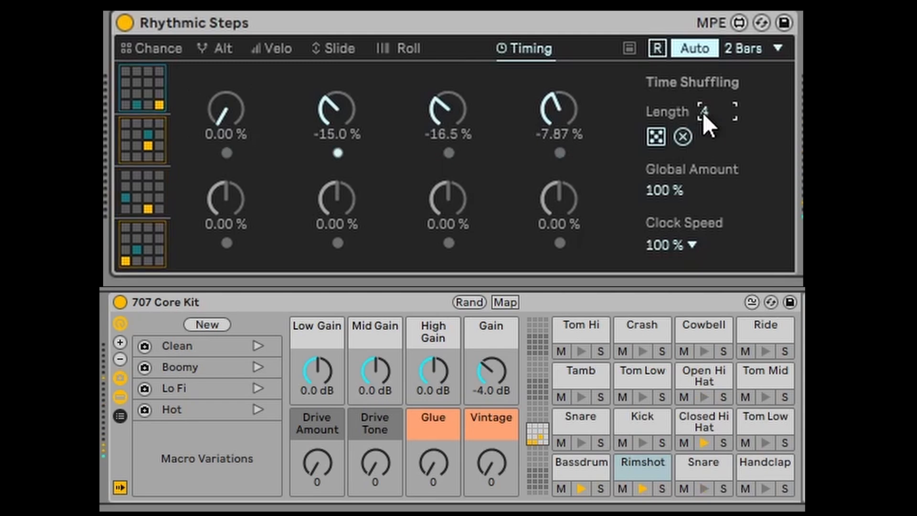
drag(732, 121, 731, 113)
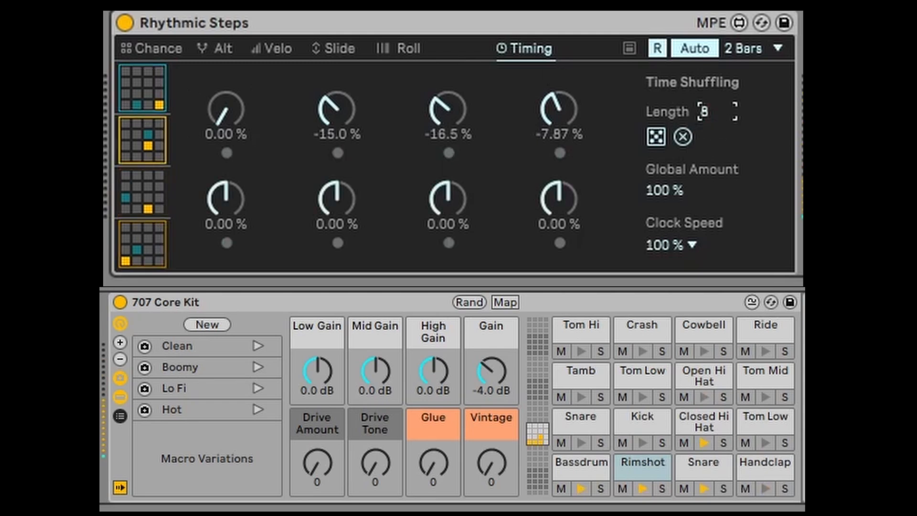
drag(448, 199, 448, 203)
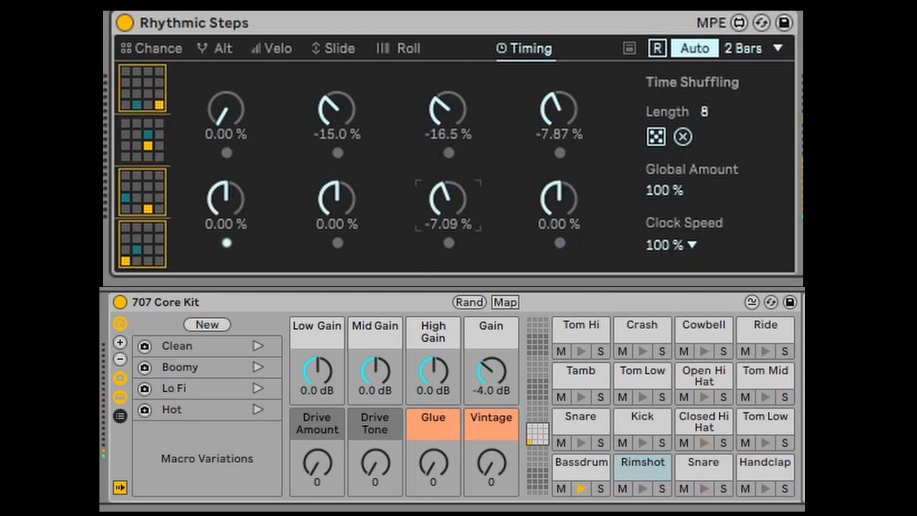
drag(339, 211, 339, 216)
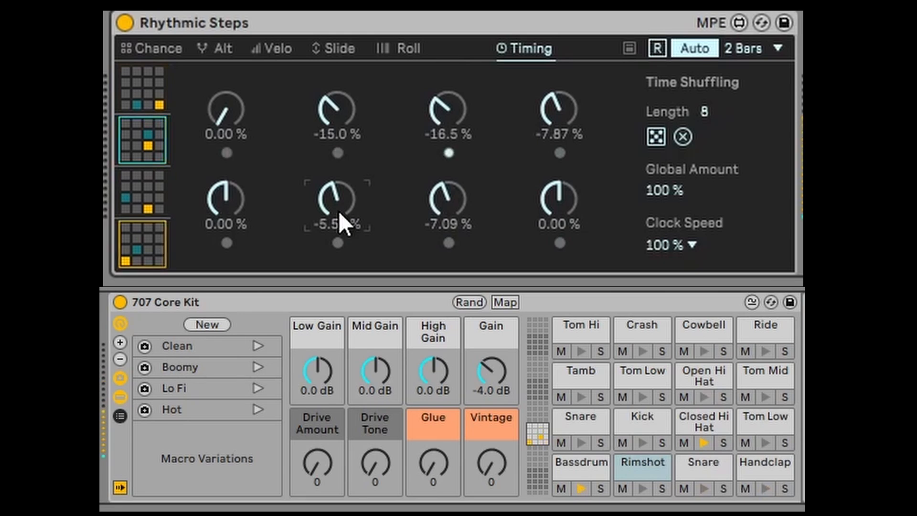
- Adjust the Global Amount of the time shuffling
click(664, 192)
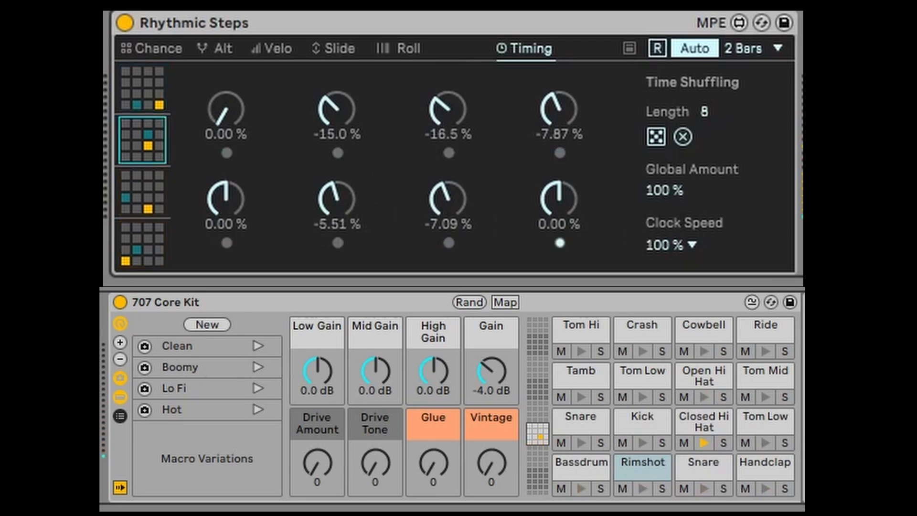
drag(664, 192, 664, 201)
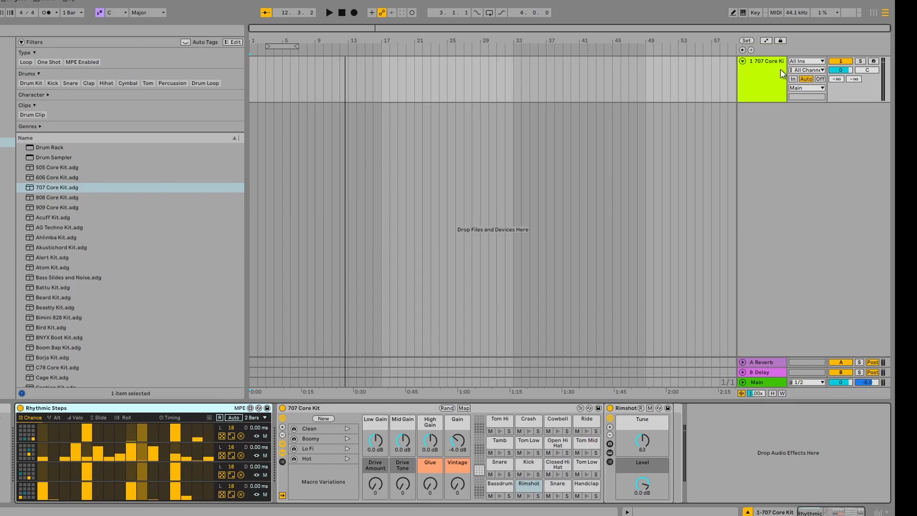
- Duplicate the 707 Core Kit track and mute the fourth Rhythmic Steps lane in the copy
right_click(762, 83)
click(729, 93)
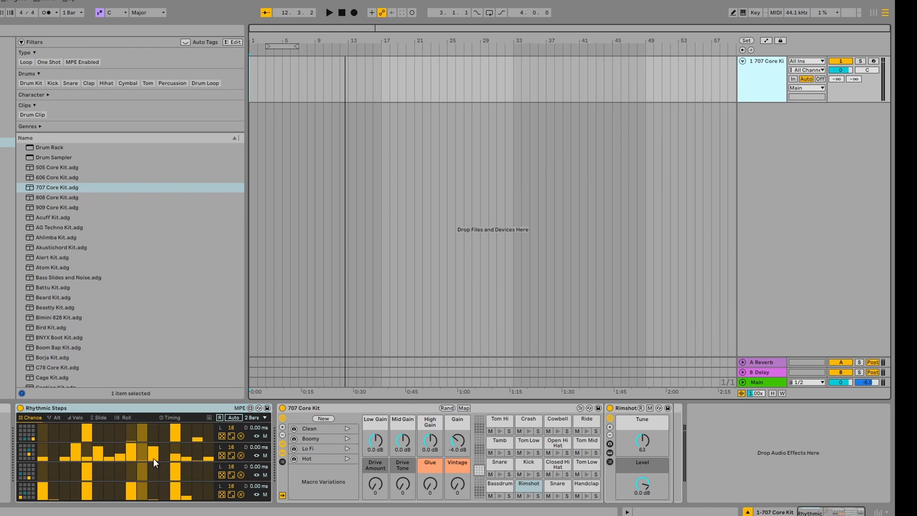
key(ctrl+d)
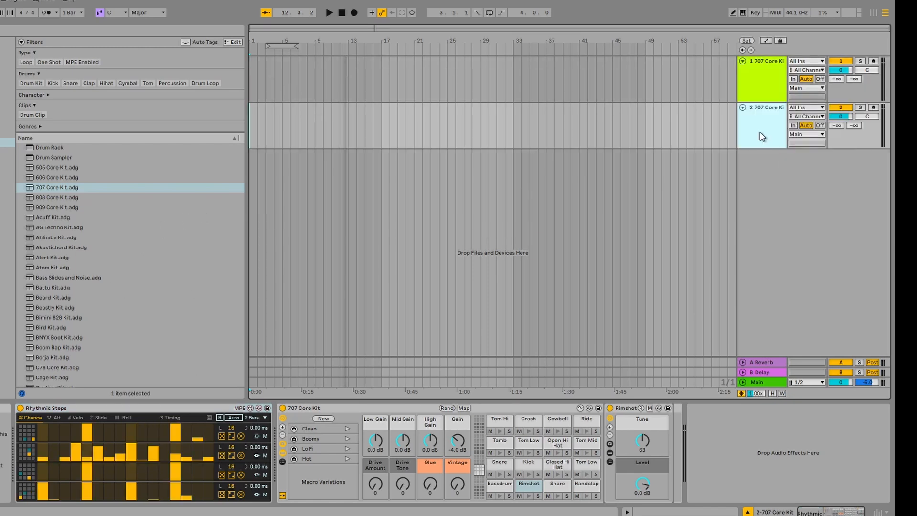
click(265, 495)
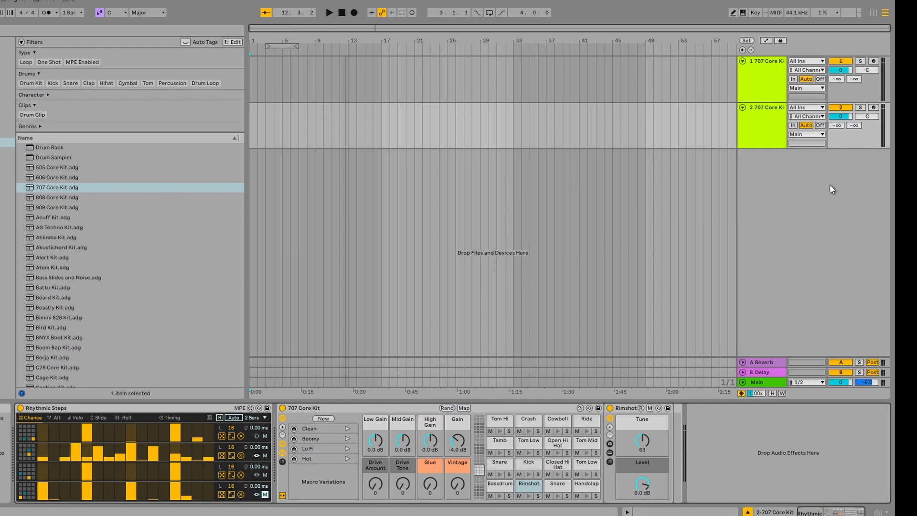
- Play the set and switch the duplicated track off and on to compare the two layered patterns
key(space)
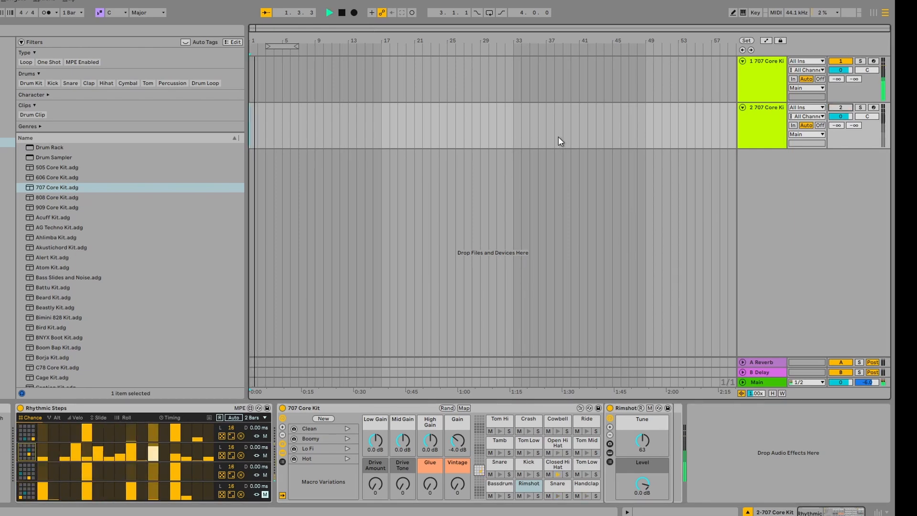
click(841, 107)
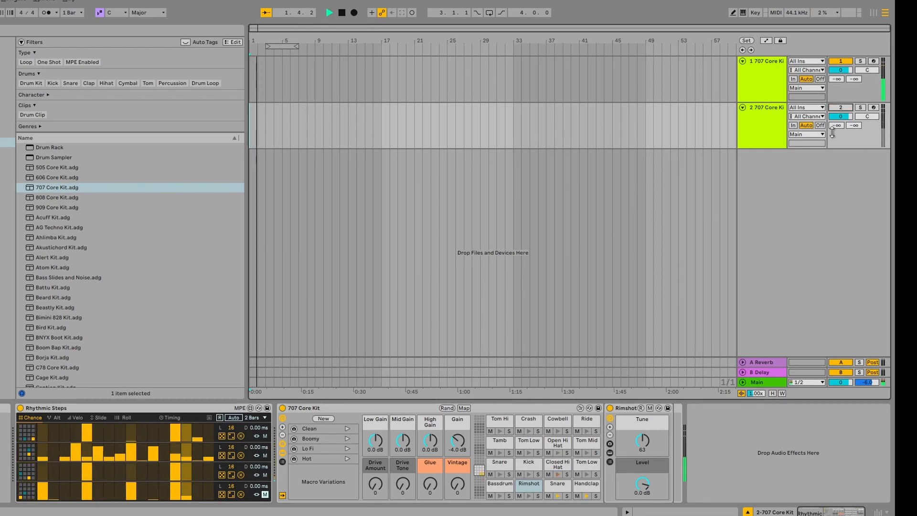
click(837, 108)
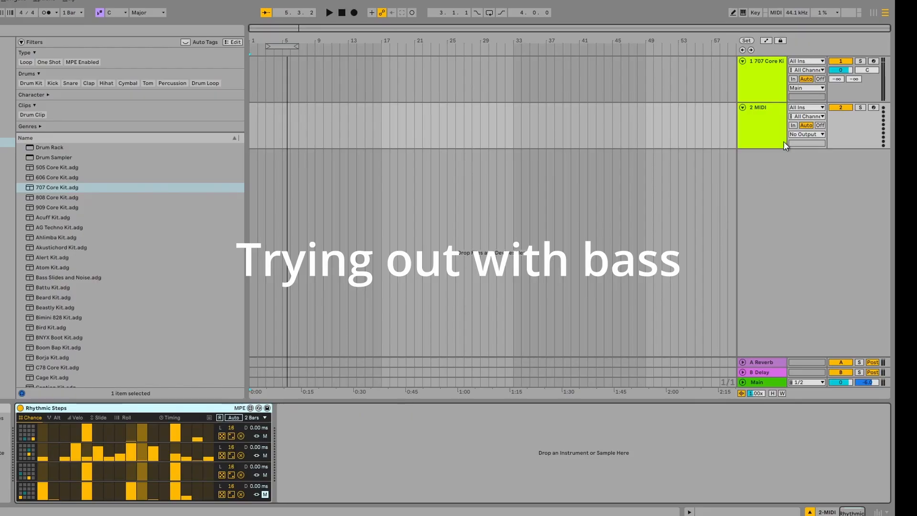
- Put a bass instrument on the second track and give step 3 of the third lane a low Chance value
drag(302, 448, 303, 449)
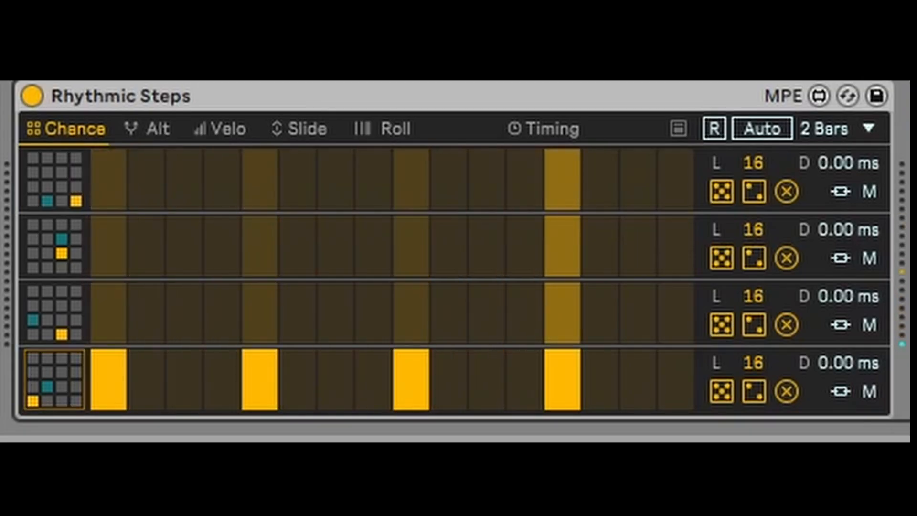
click(229, 132)
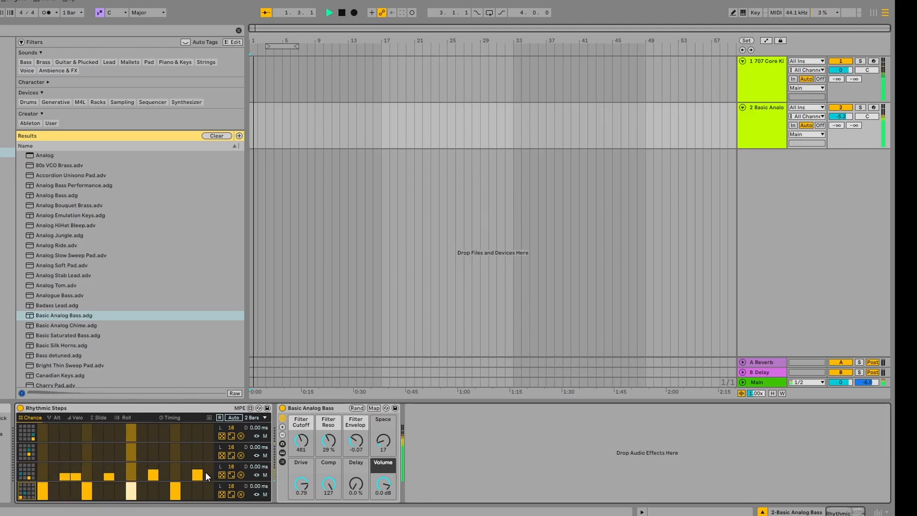
drag(65, 479, 64, 484)
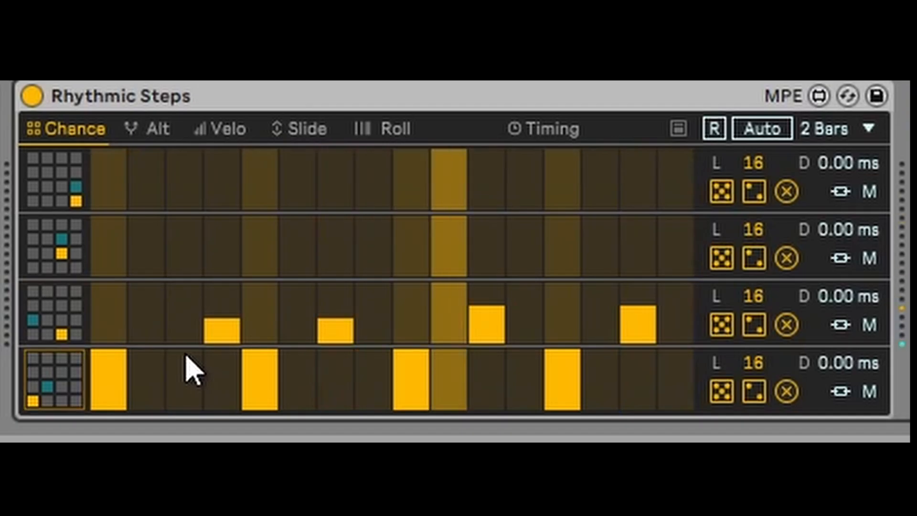
click(181, 330)
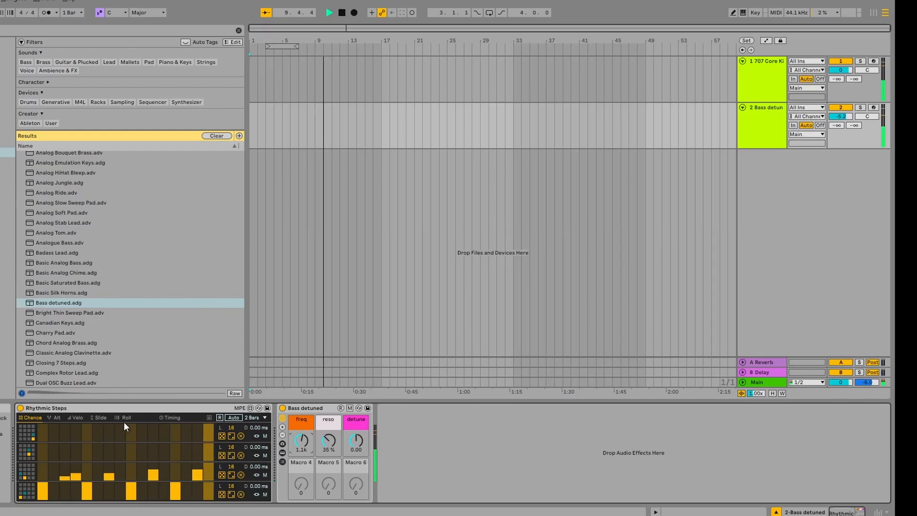
- Draw varying Slide values across the steps of the third and fourth Rhythmic Steps lanes
click(102, 417)
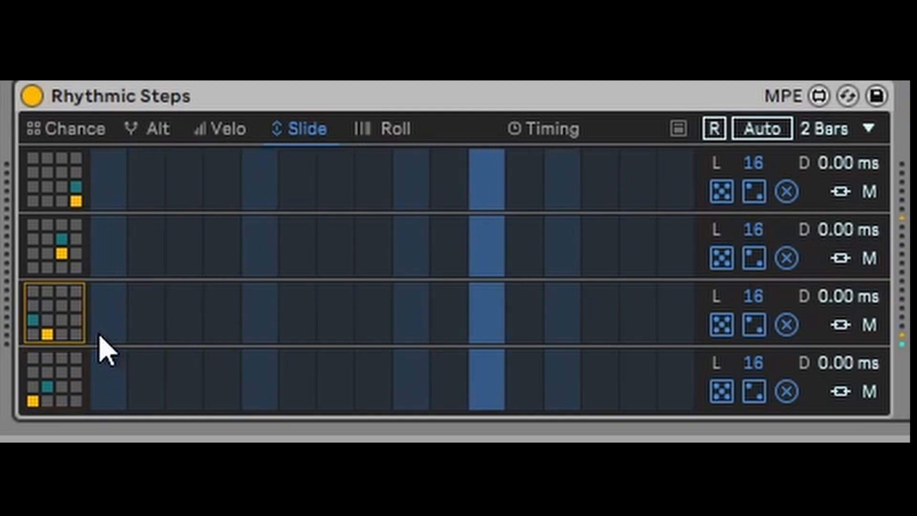
mouse_move(116, 348)
mouse_down()
mouse_move(205, 344)
mouse_move(266, 321)
mouse_move(416, 348)
mouse_move(595, 307)
mouse_move(637, 360)
mouse_move(613, 335)
mouse_up()
mouse_move(581, 379)
mouse_down()
mouse_move(440, 403)
mouse_move(259, 382)
mouse_up()
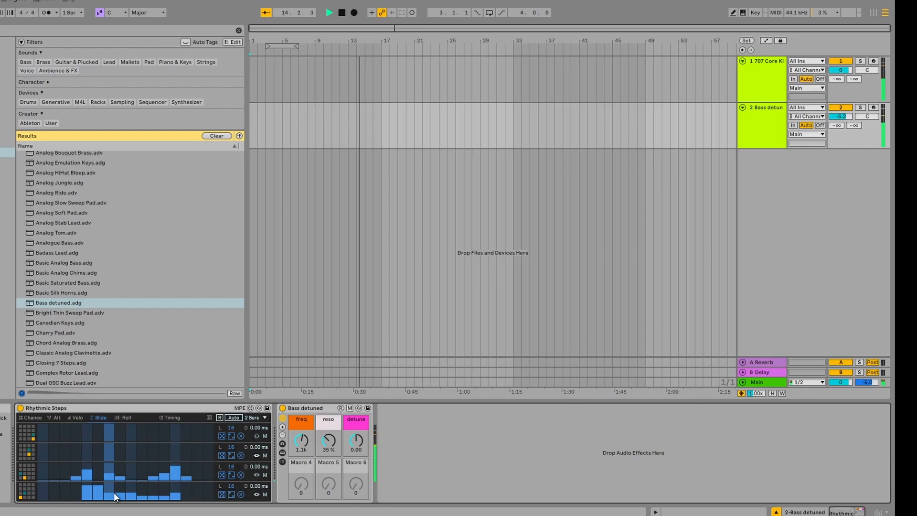
- Randomize the Velo values of all four Rhythmic Steps lanes on the bass track
click(77, 417)
click(222, 436)
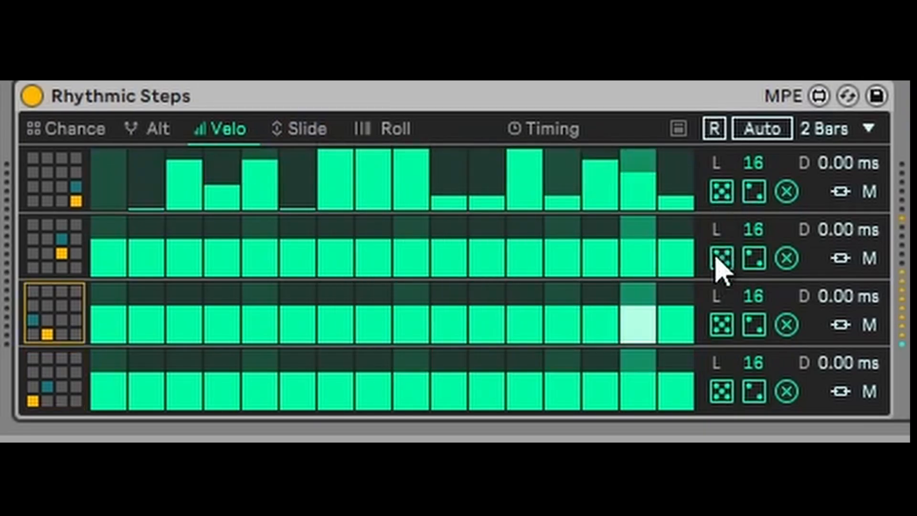
click(221, 455)
click(722, 325)
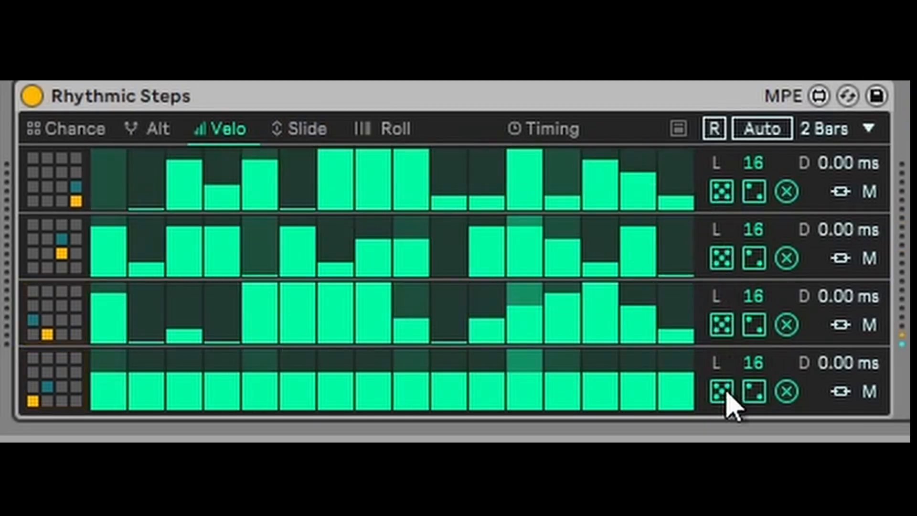
click(721, 392)
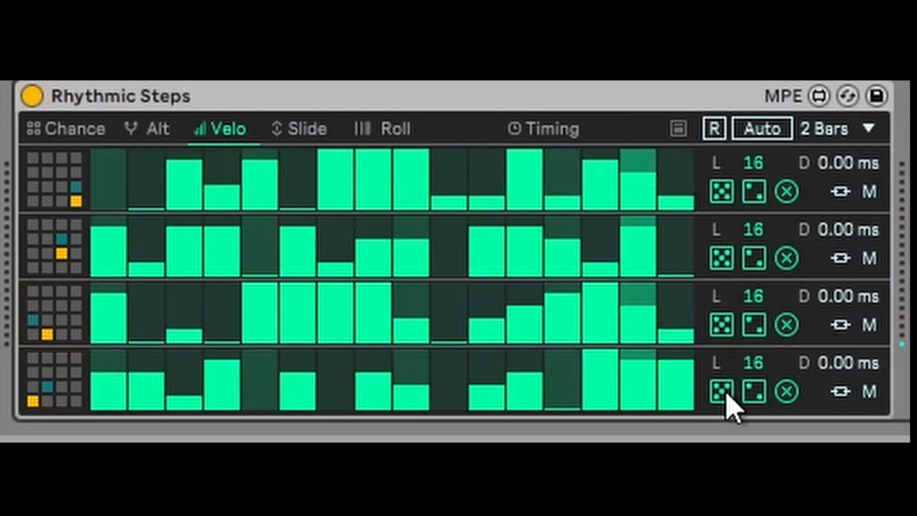
- Add a roll on step 13 of the fourth lane and set the Roll rate to 1/32
click(292, 128)
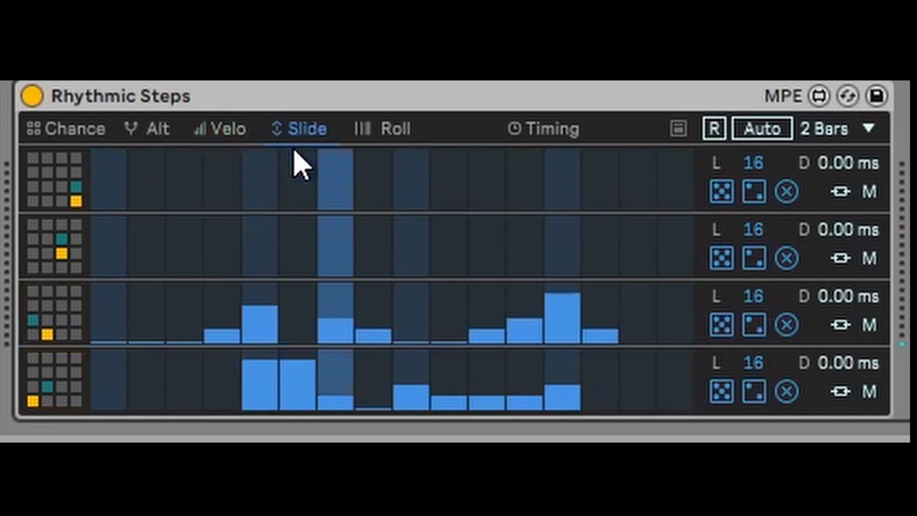
click(383, 130)
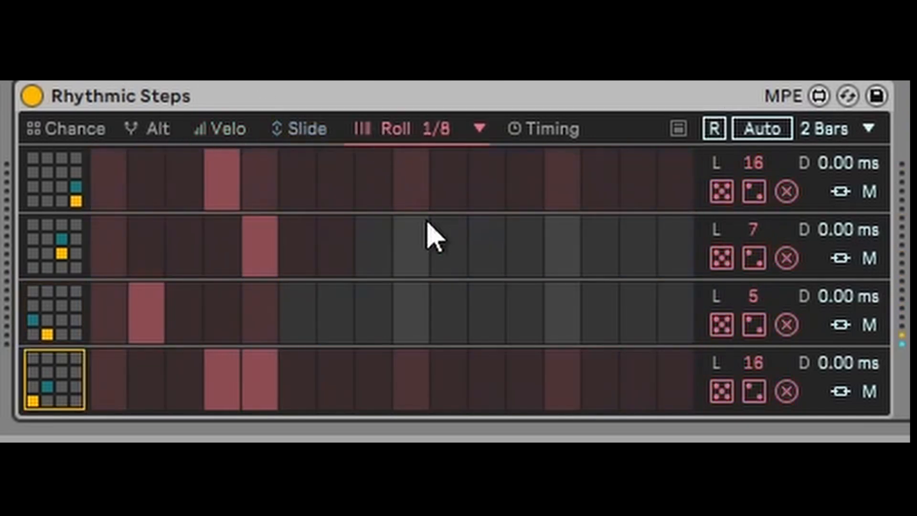
click(576, 388)
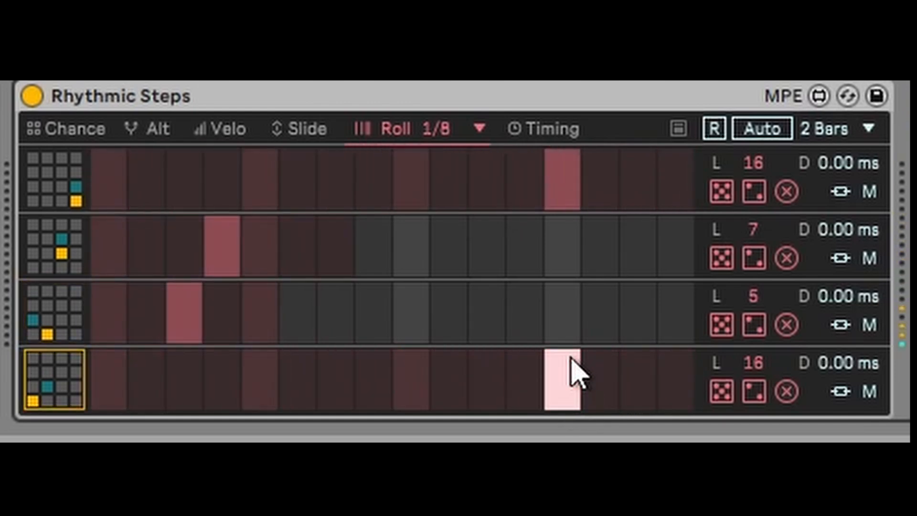
click(435, 128)
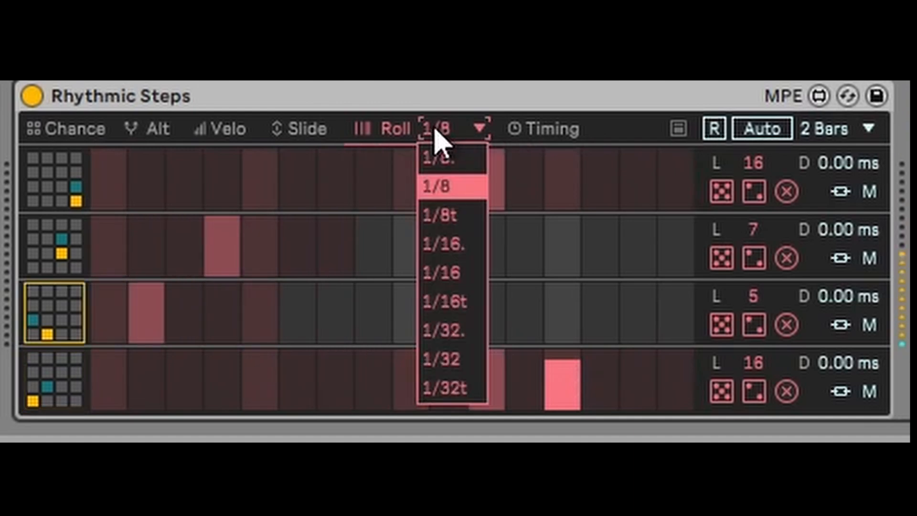
click(473, 366)
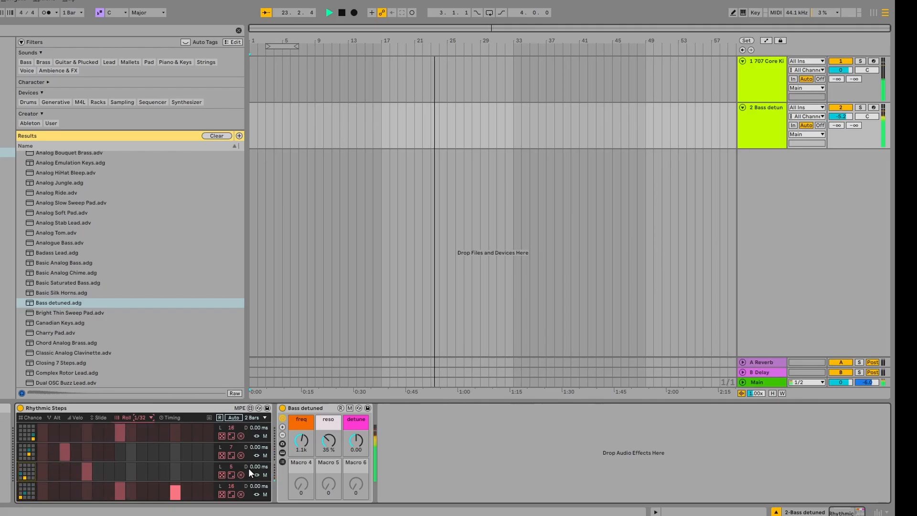
click(140, 417)
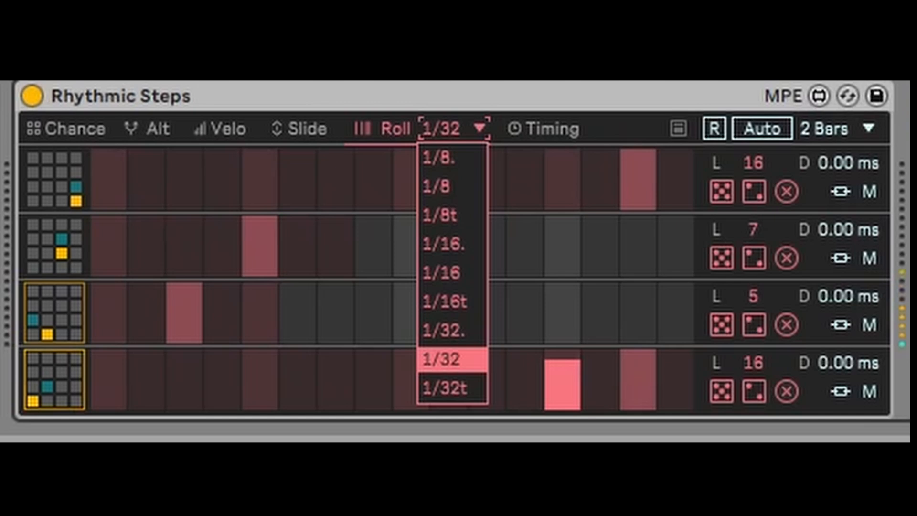
click(371, 466)
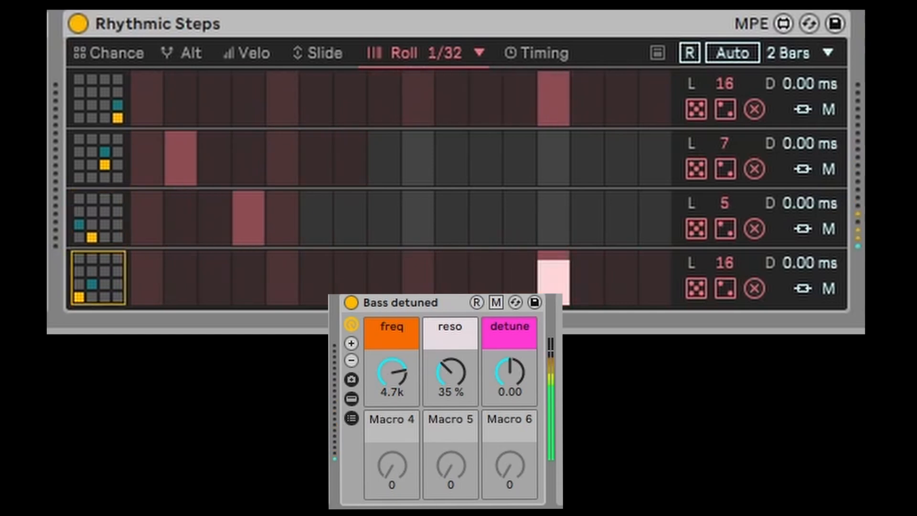
- Set the Bass detuned rack's reso to 20 % and adjust its detune and freq macros
drag(451, 373, 451, 382)
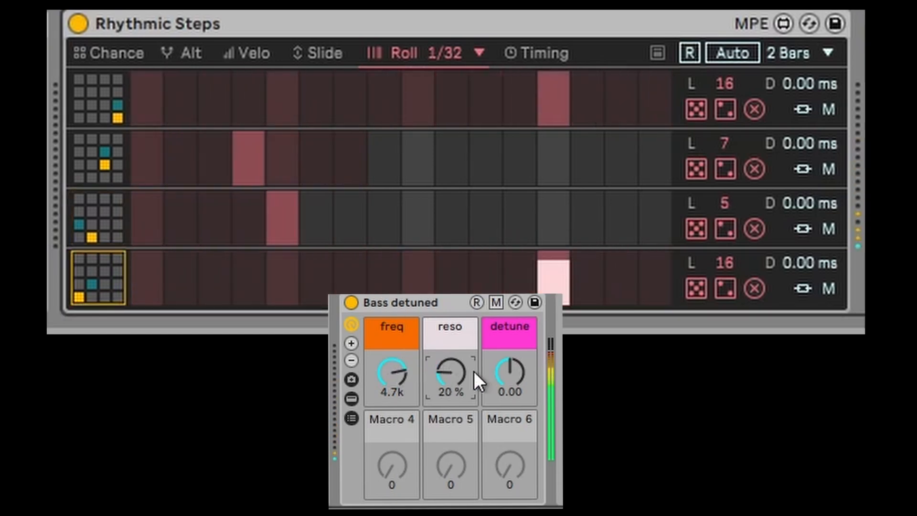
drag(510, 372, 506, 374)
drag(376, 382, 375, 403)
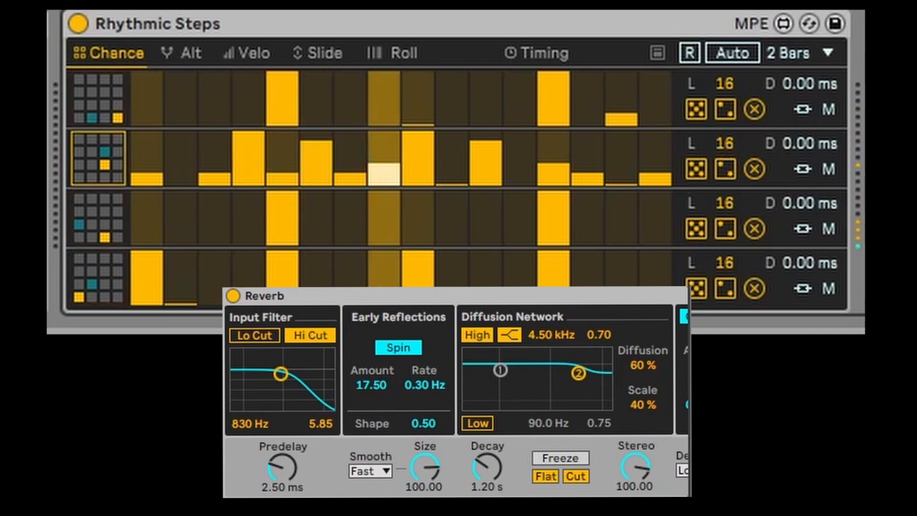
- Narrow the Stereo width of the snare's Reverb to 29.52 in the 707 Core Kit
mouse_move(636, 467)
mouse_down()
mouse_move(636, 490)
mouse_move(634, 470)
mouse_up()
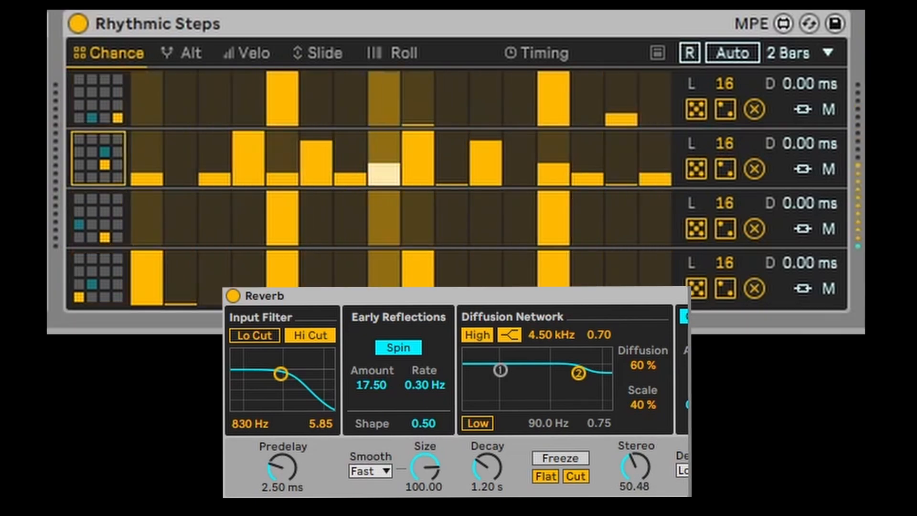
key(ctrl+z)
mouse_move(635, 460)
mouse_down()
mouse_move(635, 483)
mouse_move(636, 460)
mouse_up()
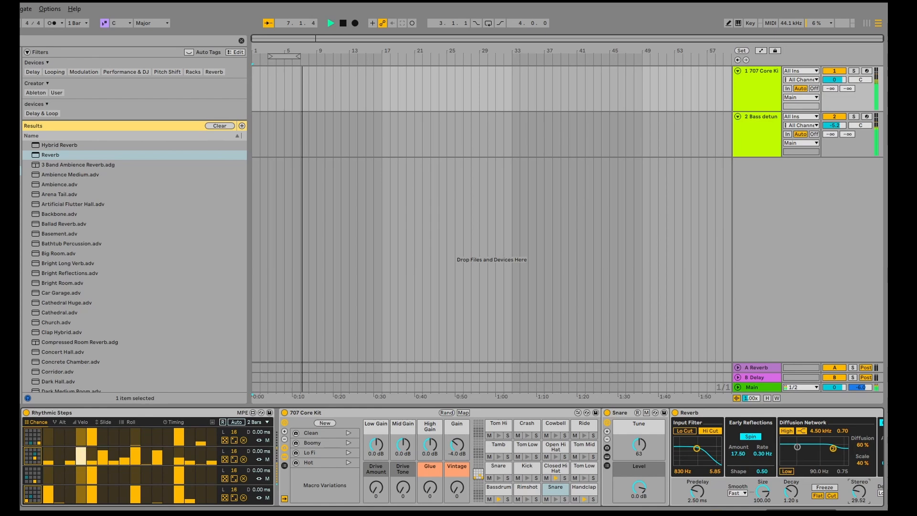
scroll(454, 456, right, 5)
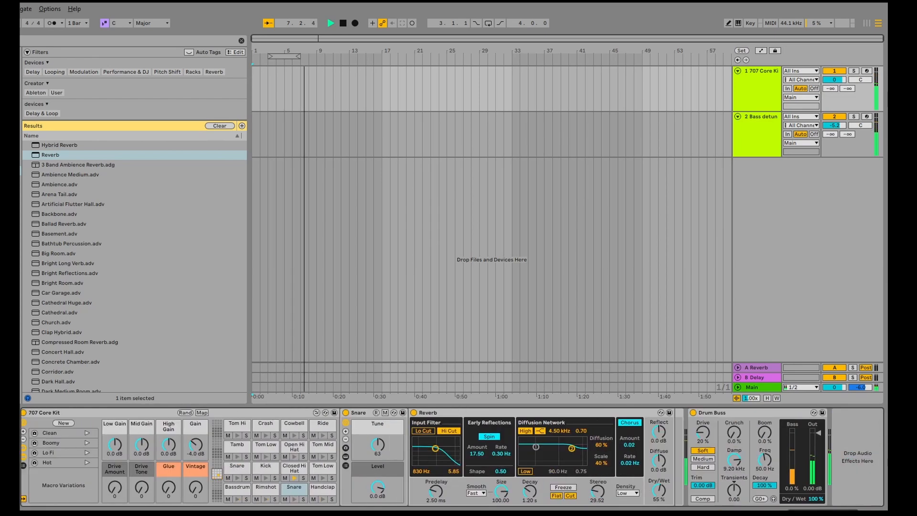